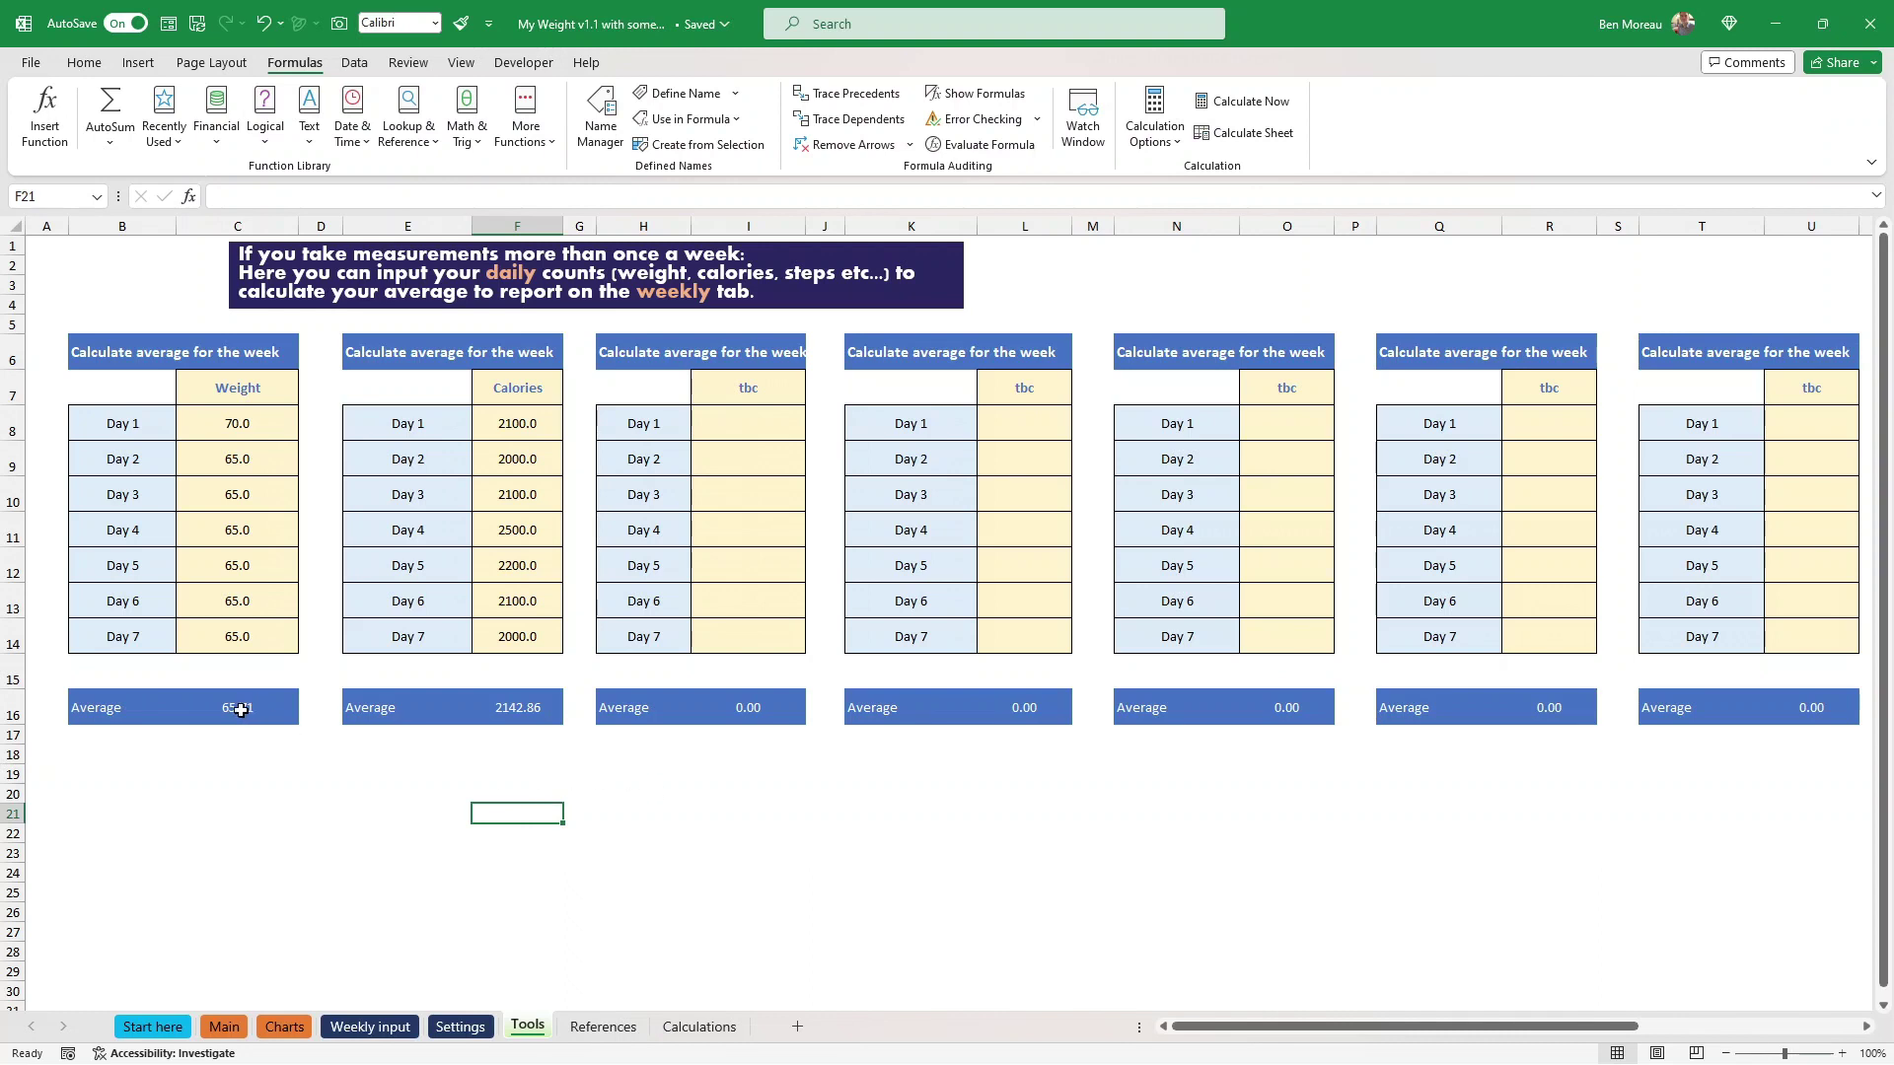
# Step: Examine the weight average formula in C16 and the seven daily weights in C8:C14 on the Tools sheet
pyautogui.click(242, 709)
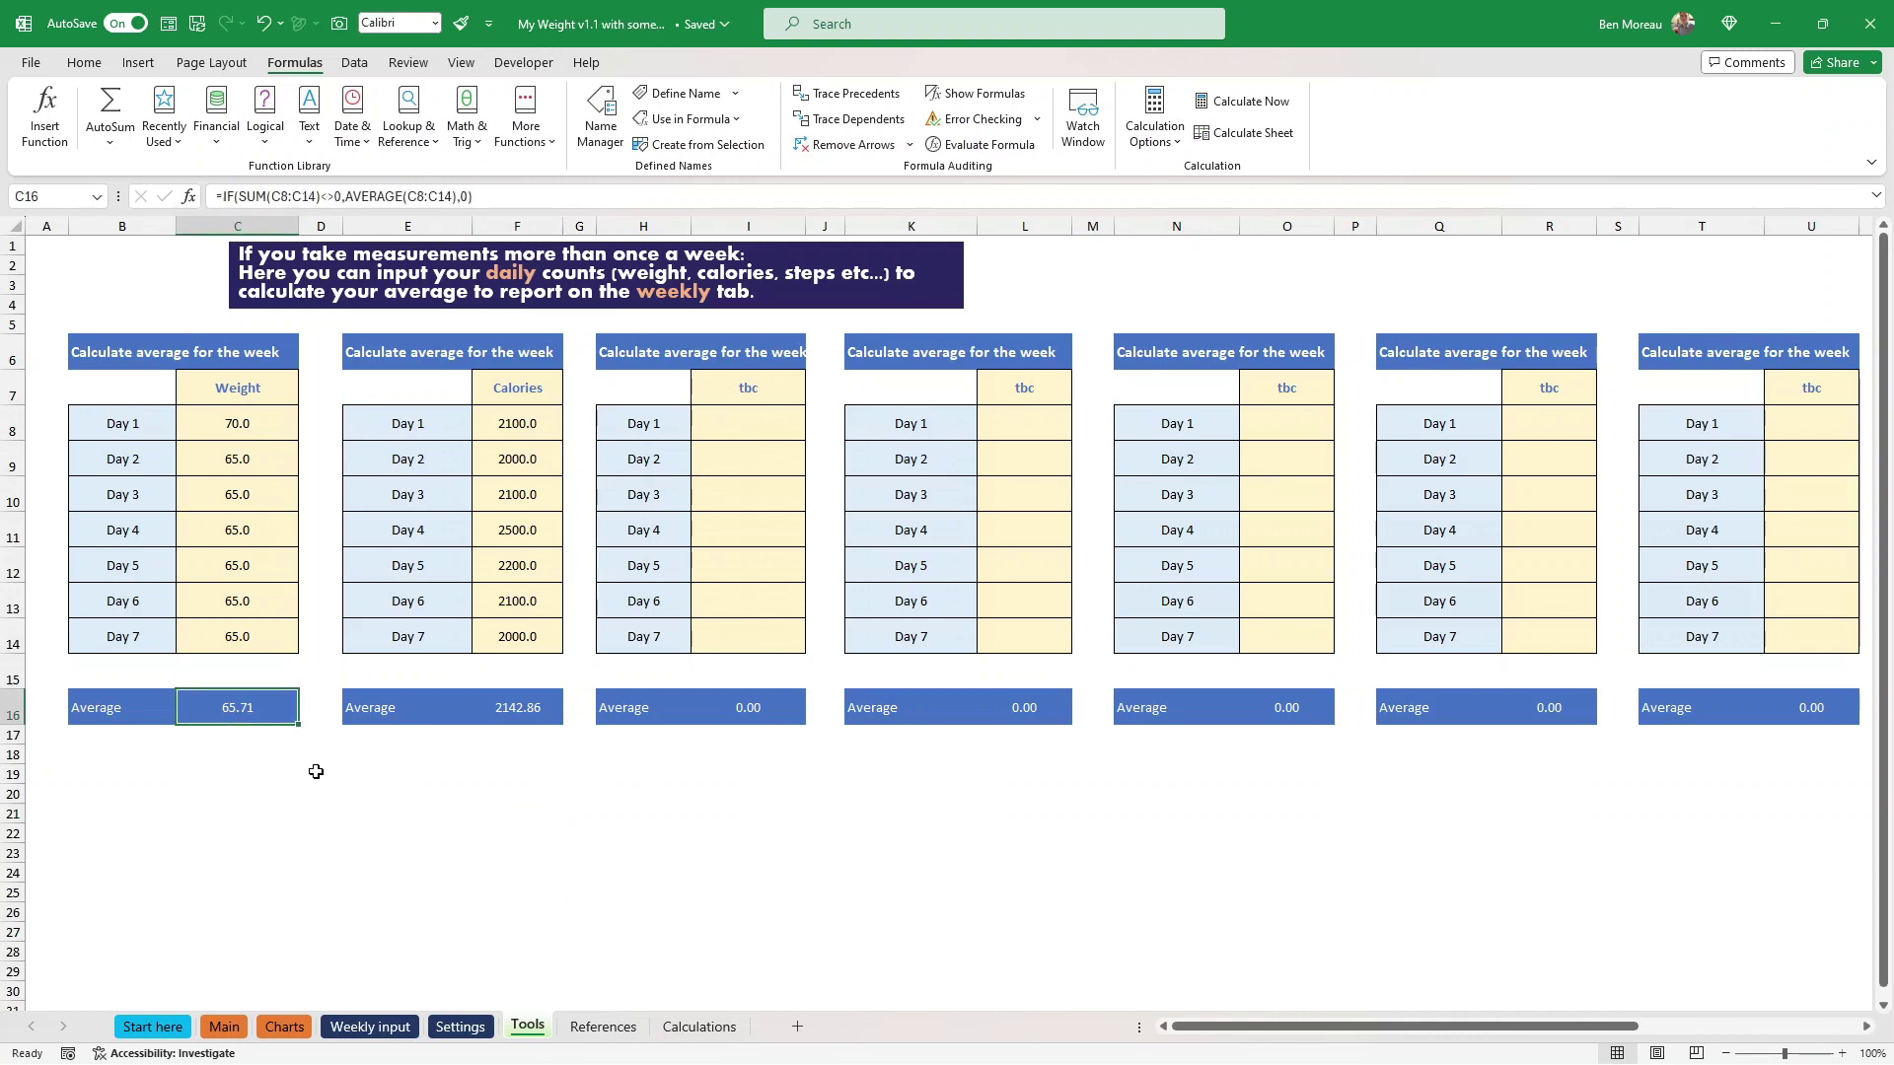
pyautogui.moveTo(235, 420); pyautogui.dragTo(235, 639)
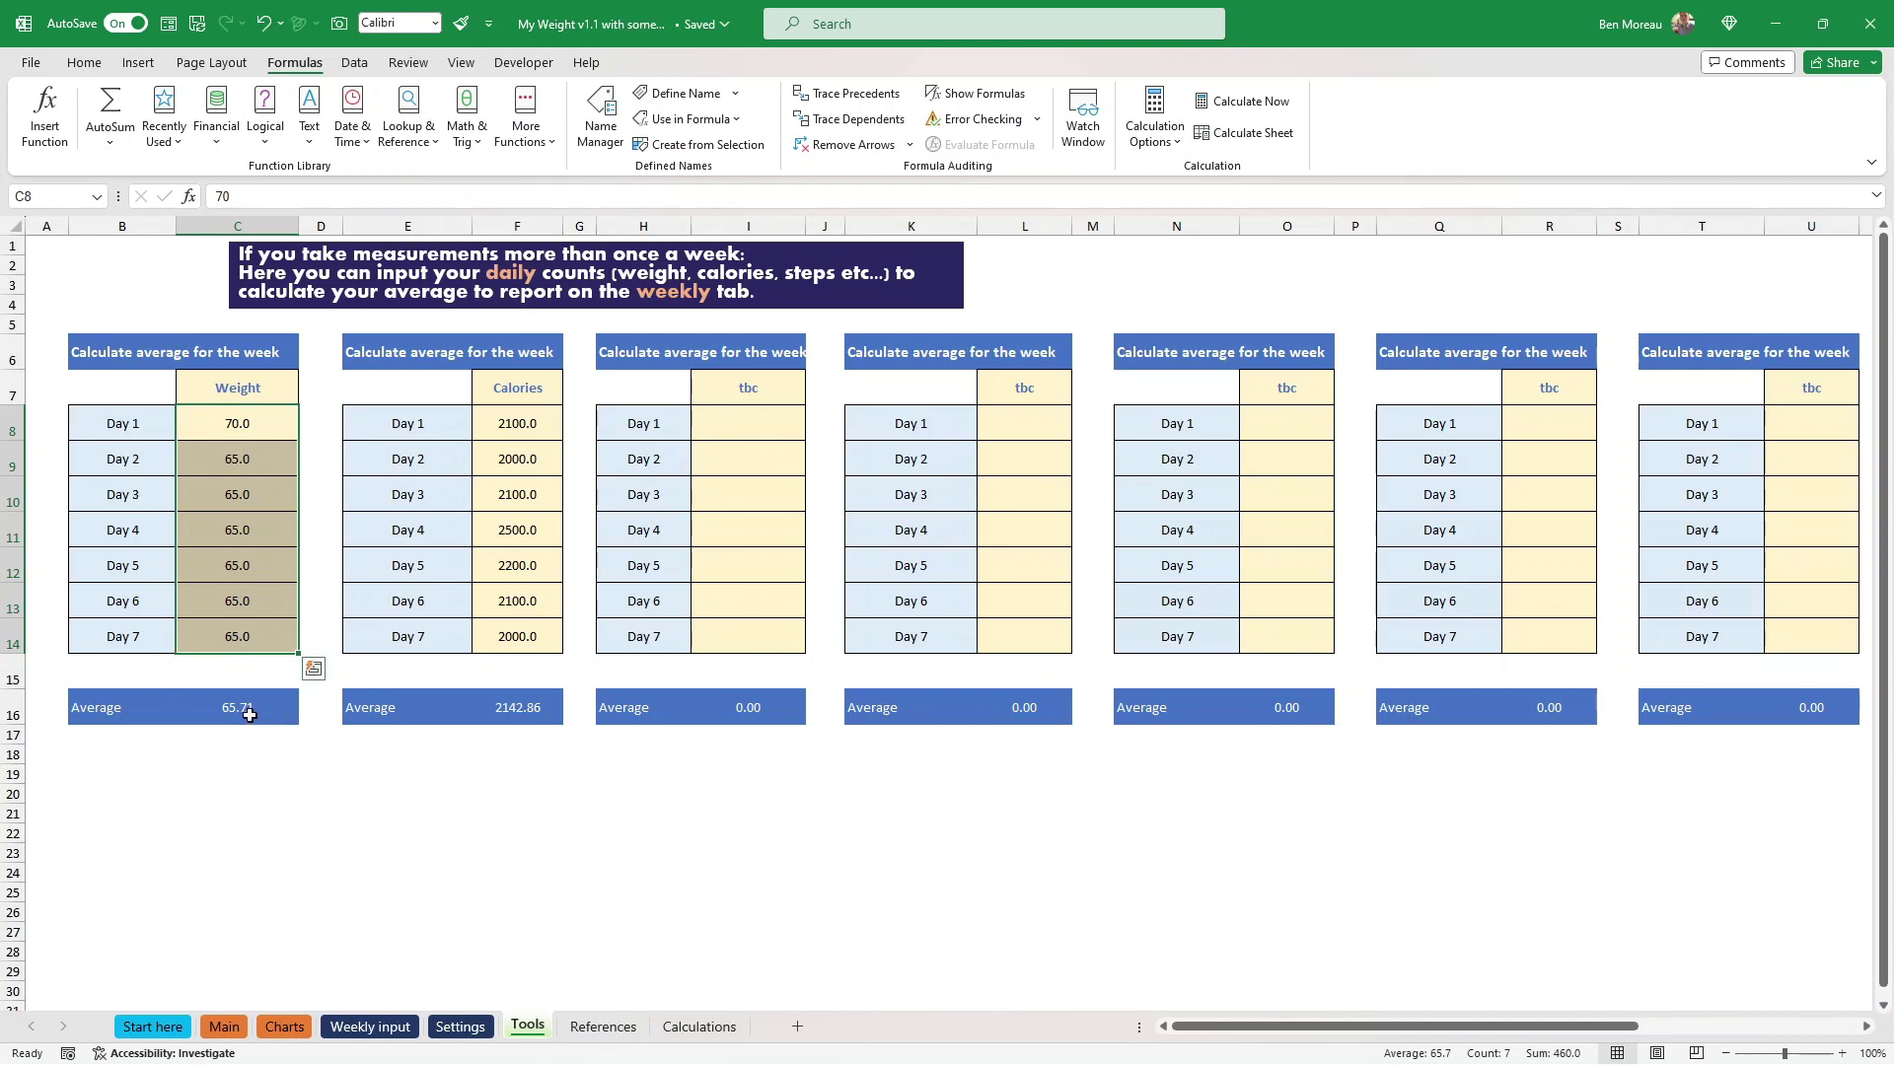
pyautogui.click(250, 715)
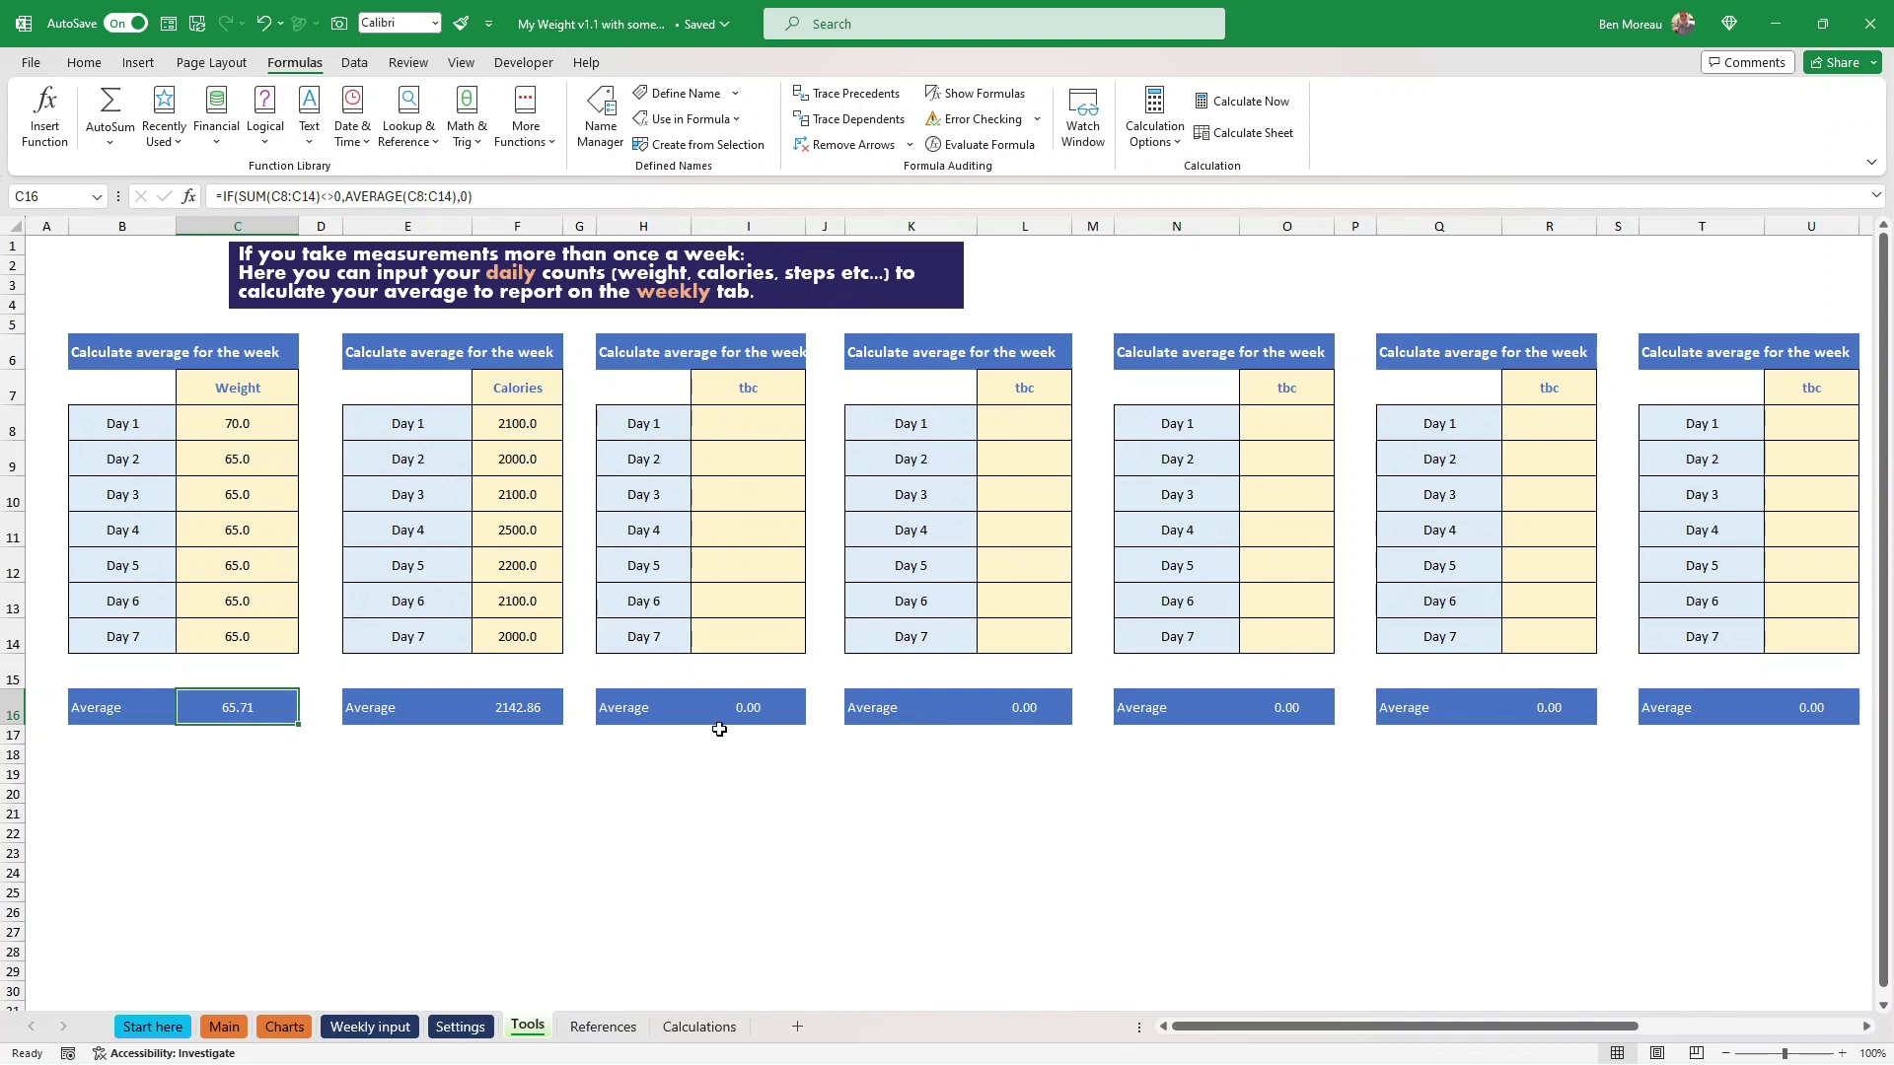
pyautogui.click(651, 854)
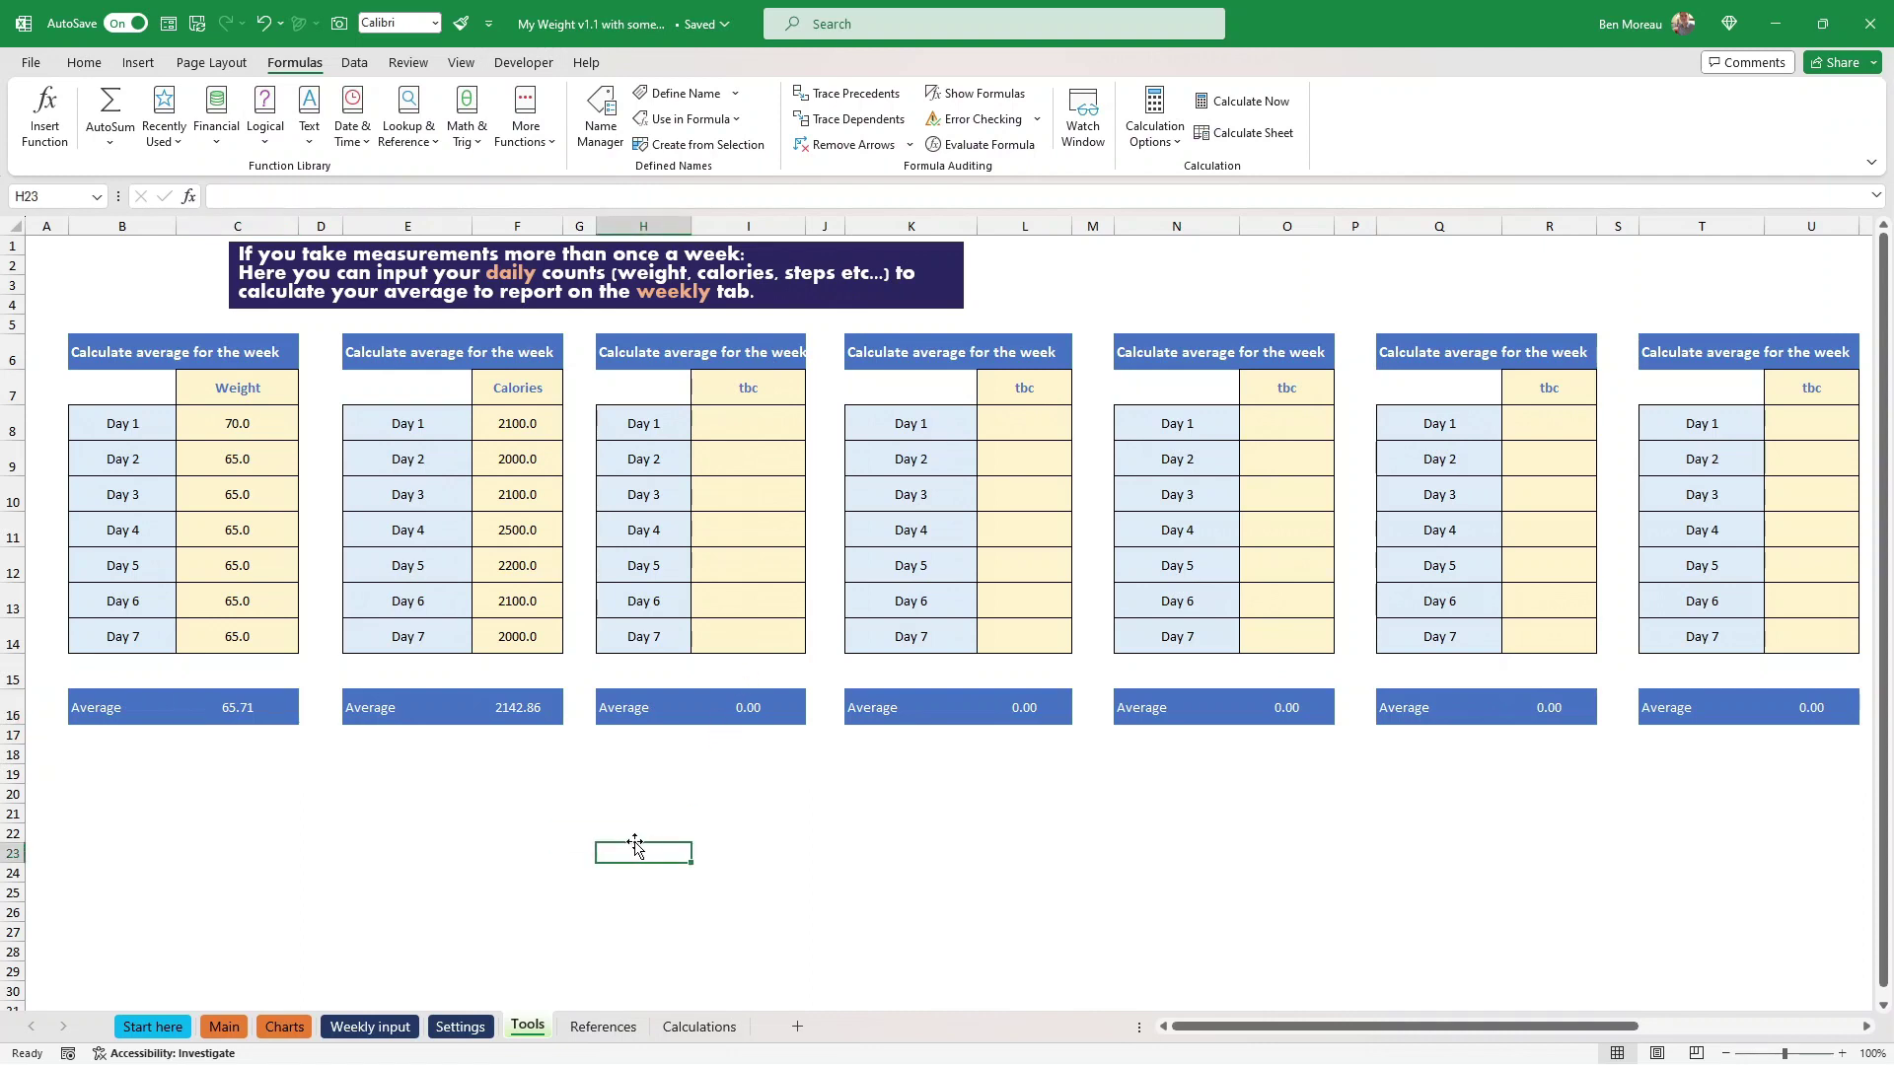
pyautogui.click(461, 913)
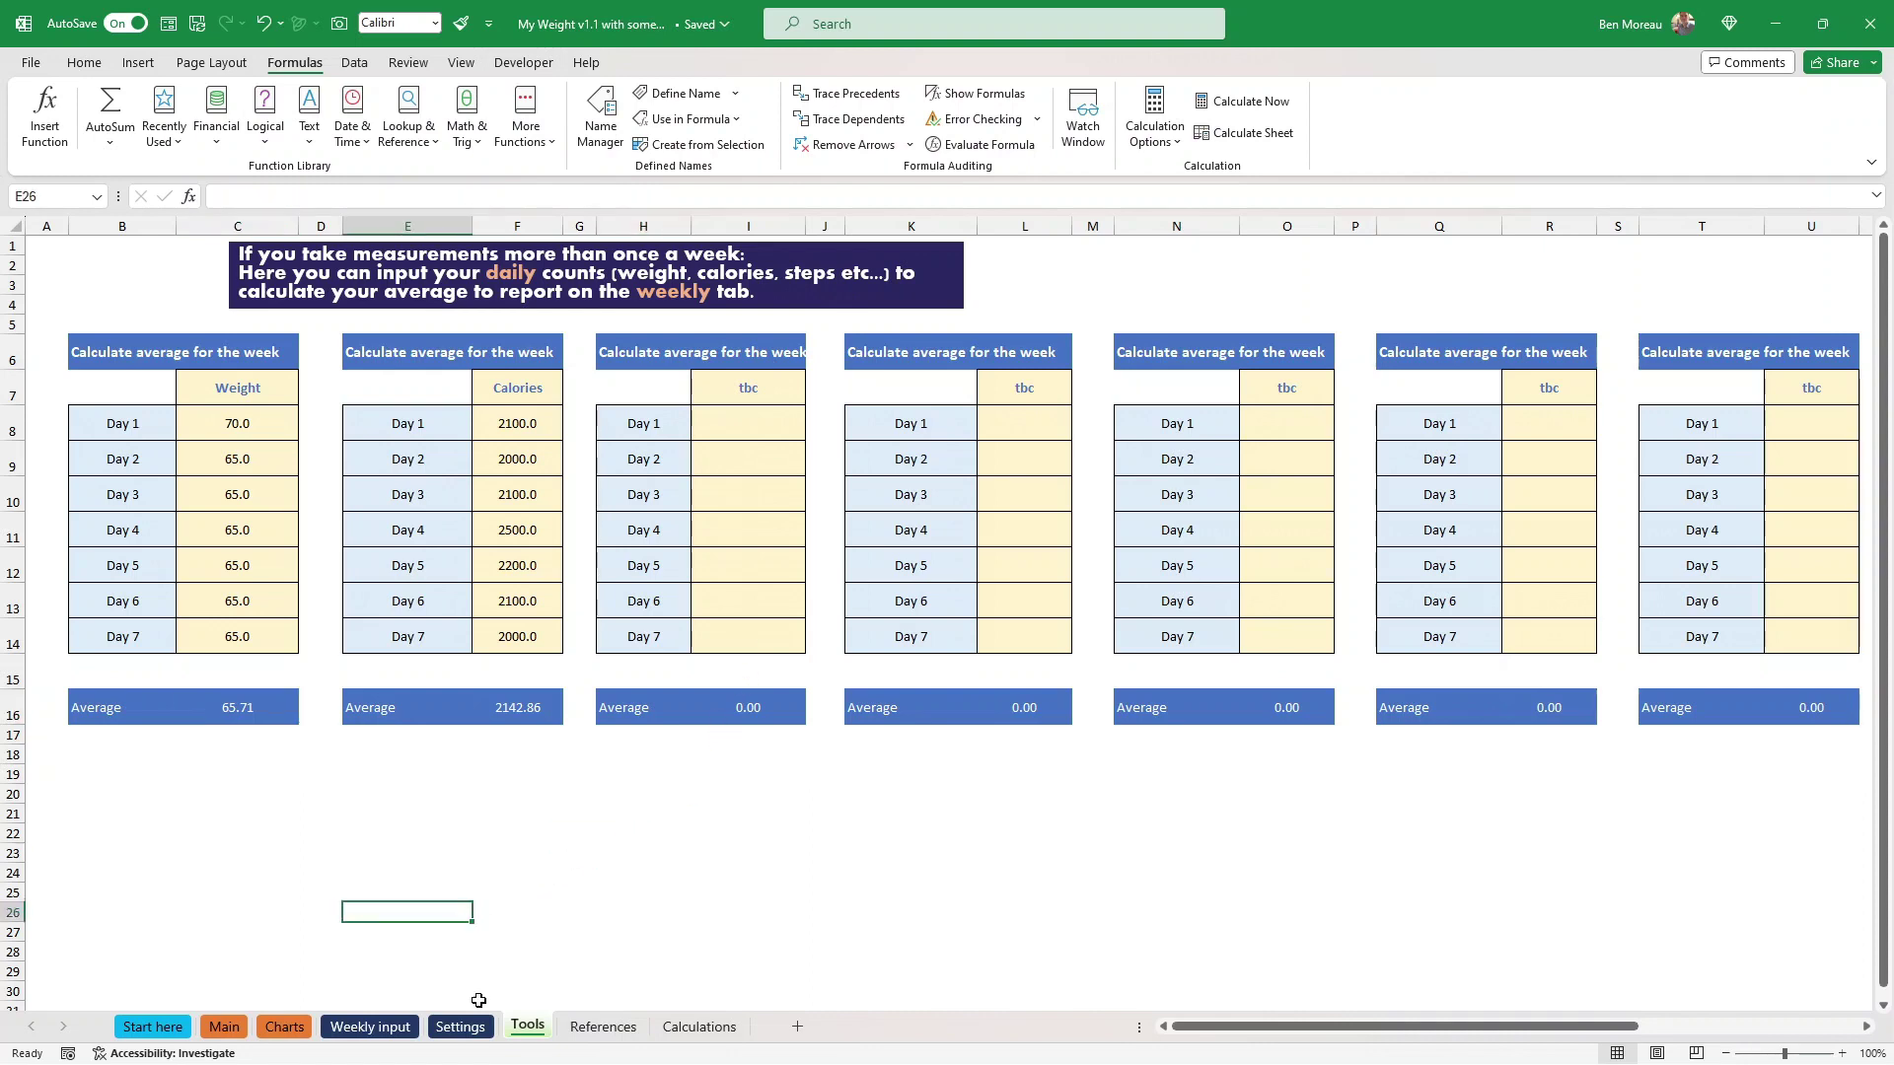
# Step: Open the Settings sheet and review its starting, unit and target input fields
pyautogui.click(462, 1027)
pyautogui.click(490, 952)
pyautogui.moveTo(276, 604); pyautogui.dragTo(8, 626)
pyautogui.click(515, 759)
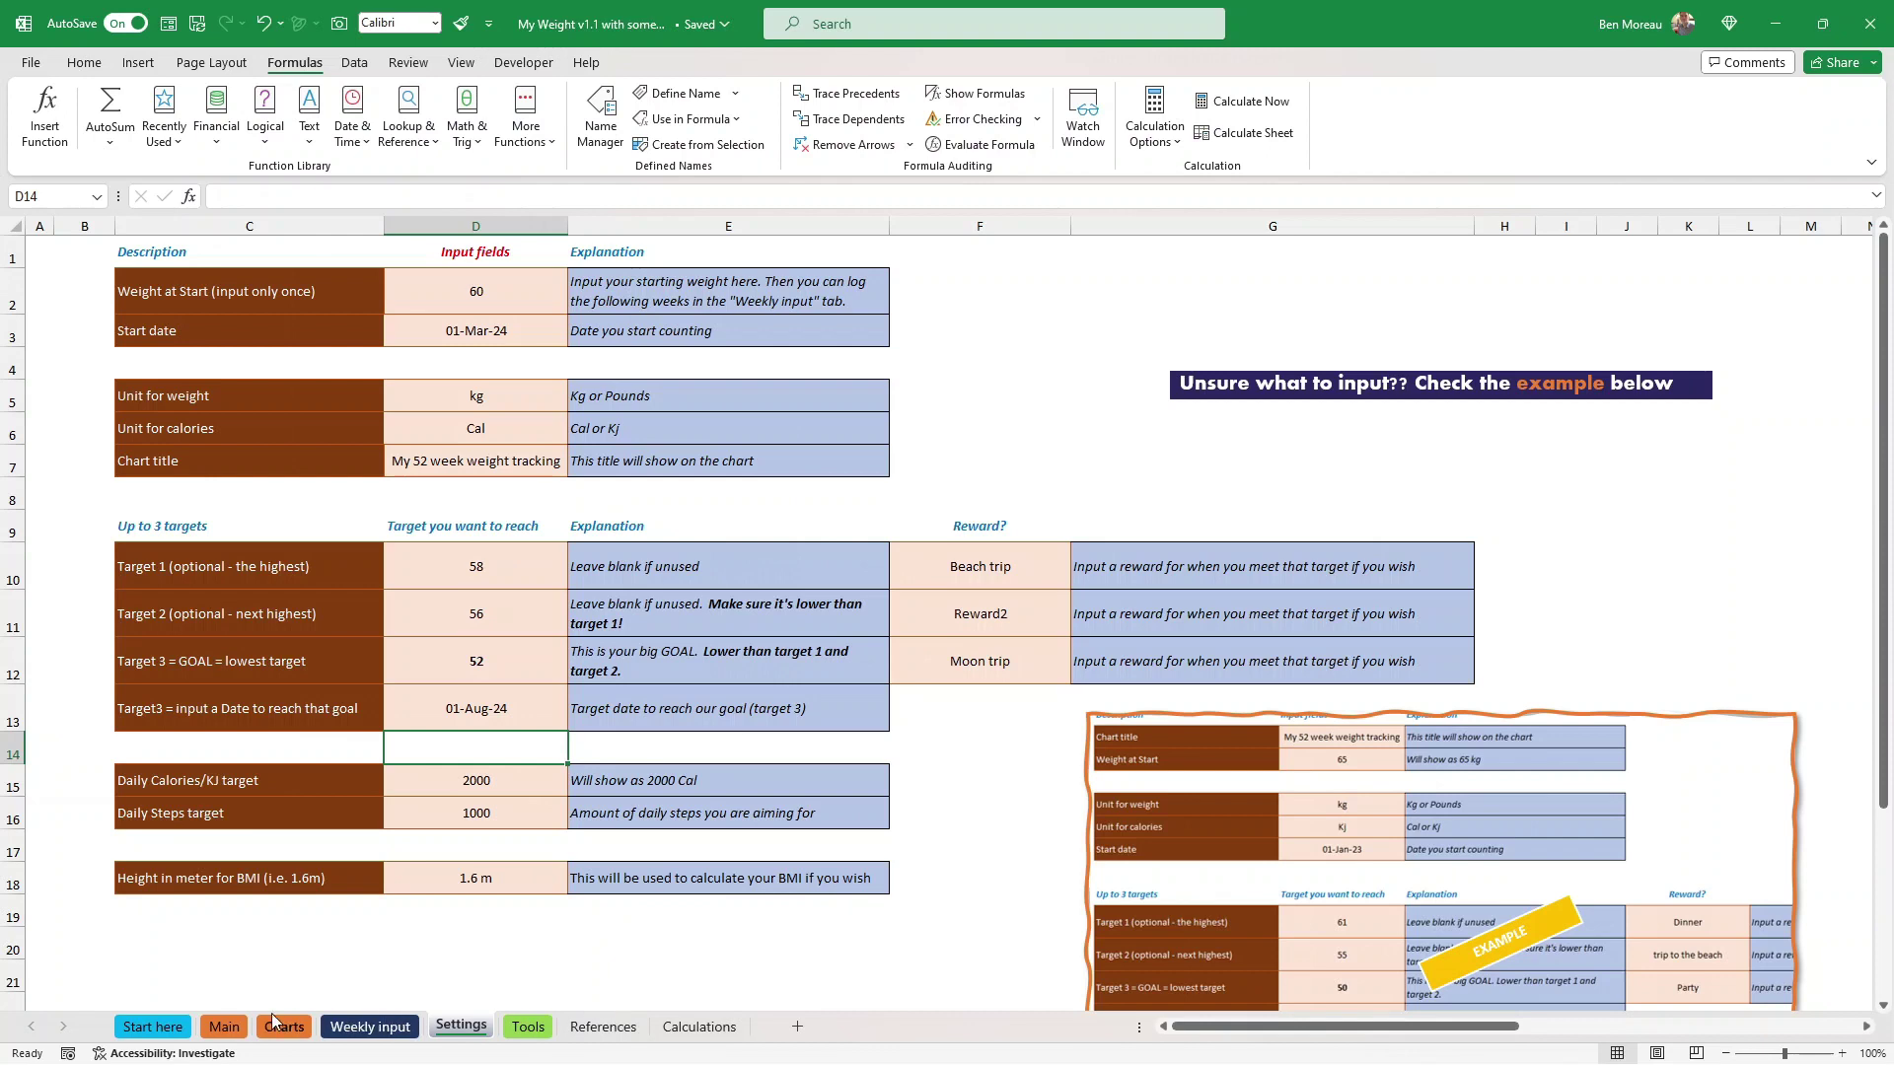
# Step: View the Main dashboard, check the Tools sheet, and return to the Settings sheet
pyautogui.click(224, 1026)
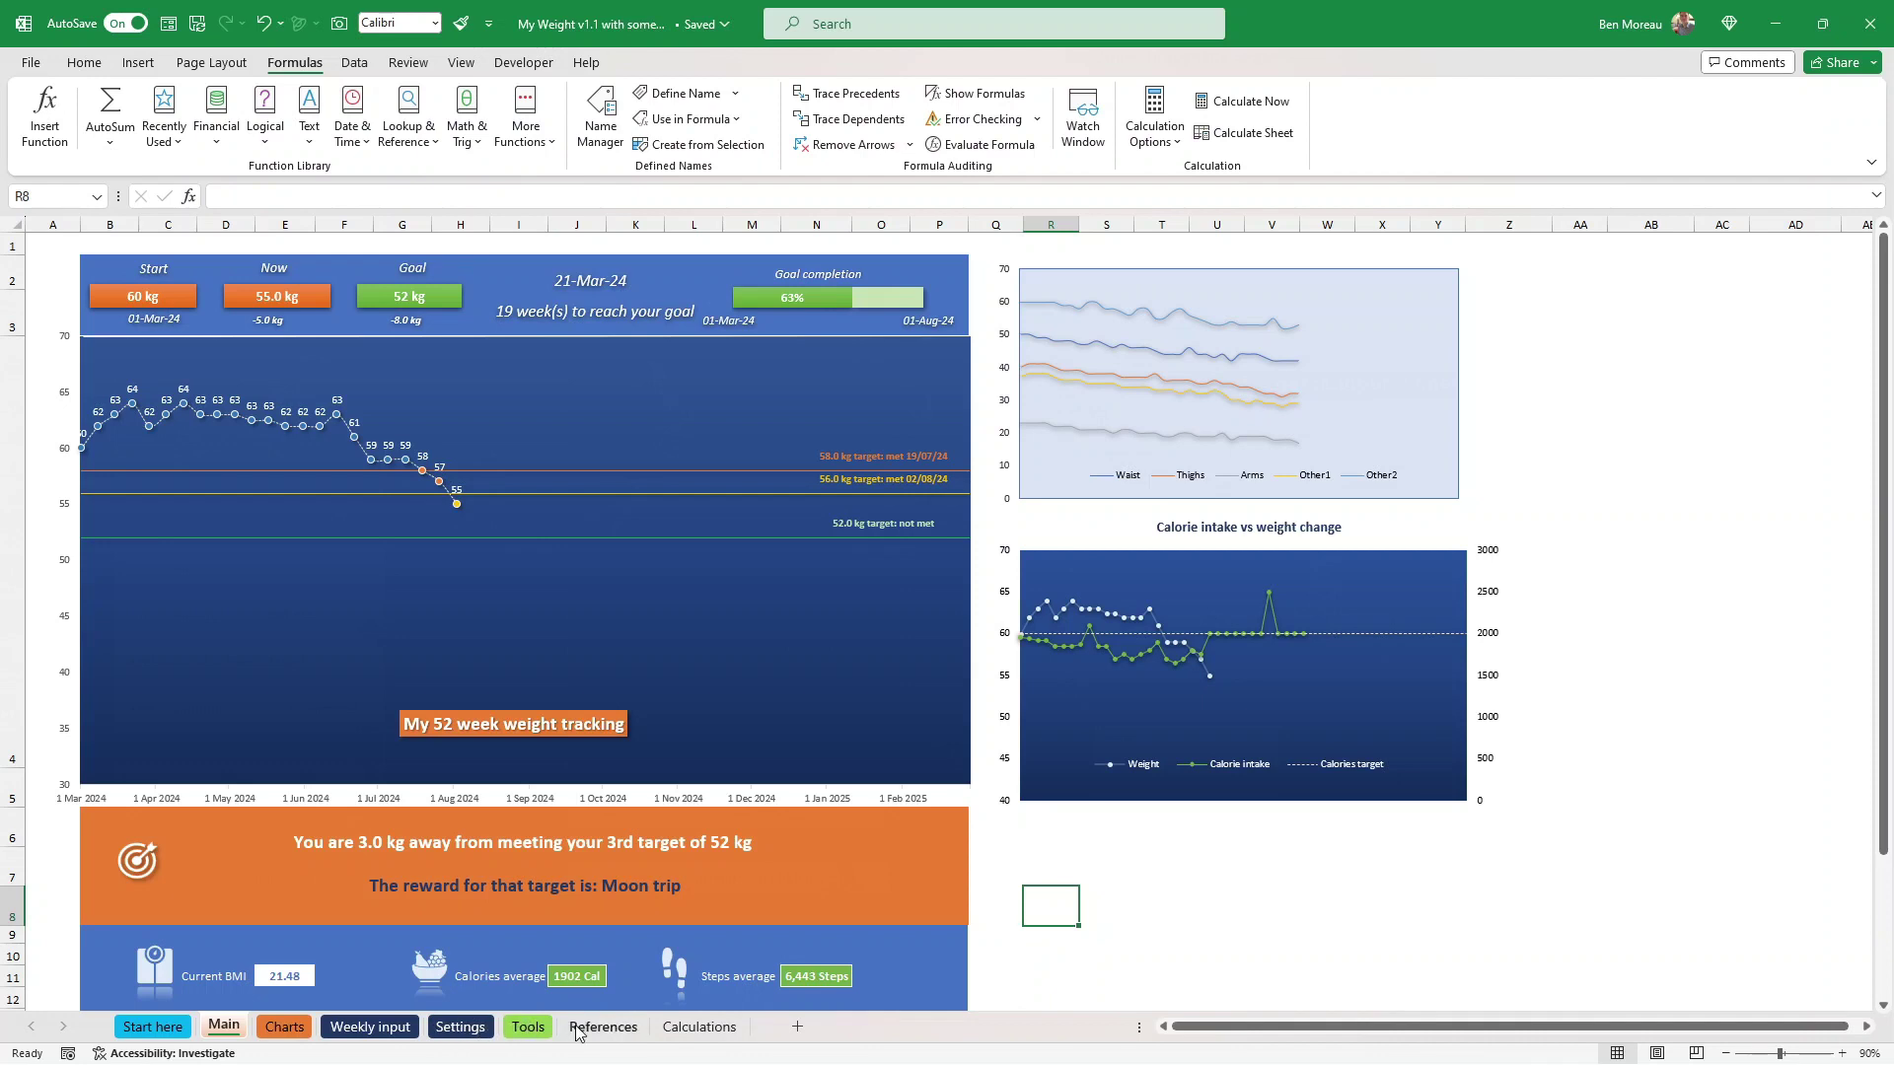
pyautogui.click(526, 1027)
pyautogui.click(484, 1027)
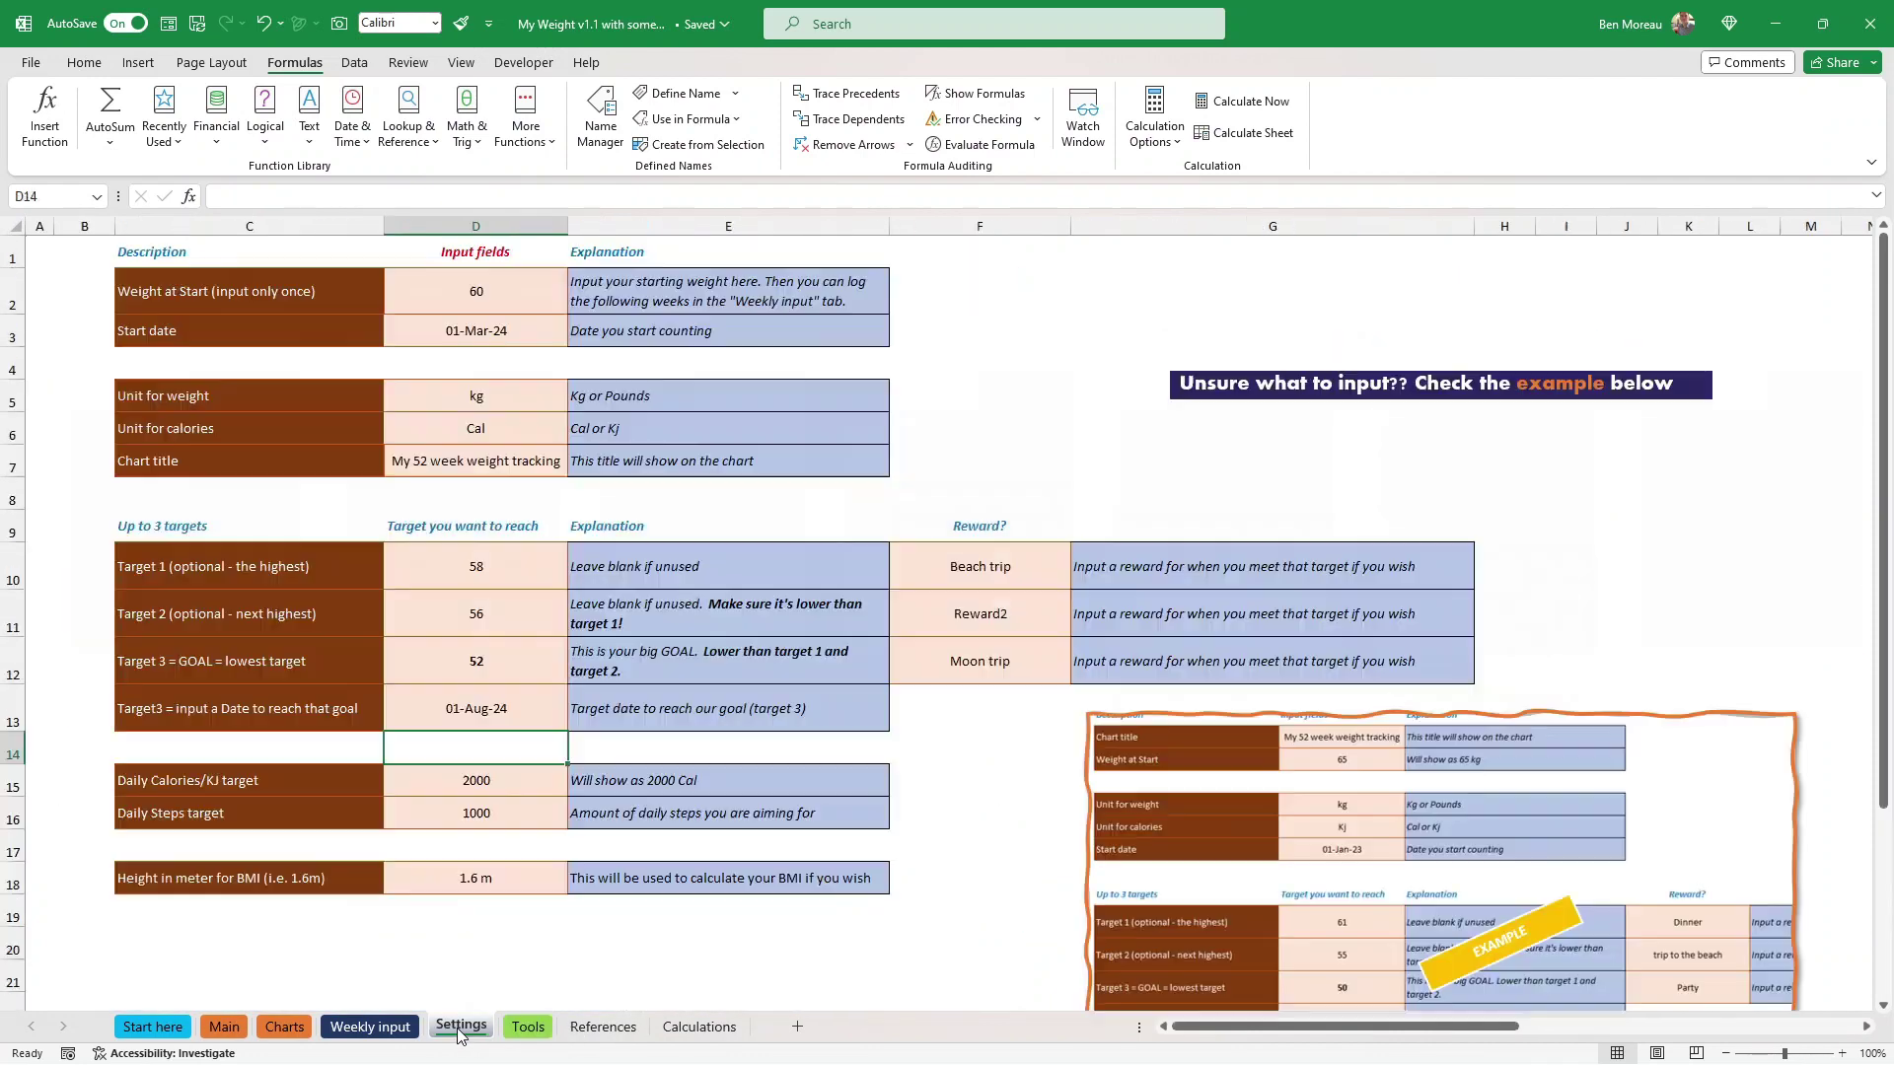
# Step: Move the example picture on the Settings sheet slightly down and to the right
pyautogui.click(531, 944)
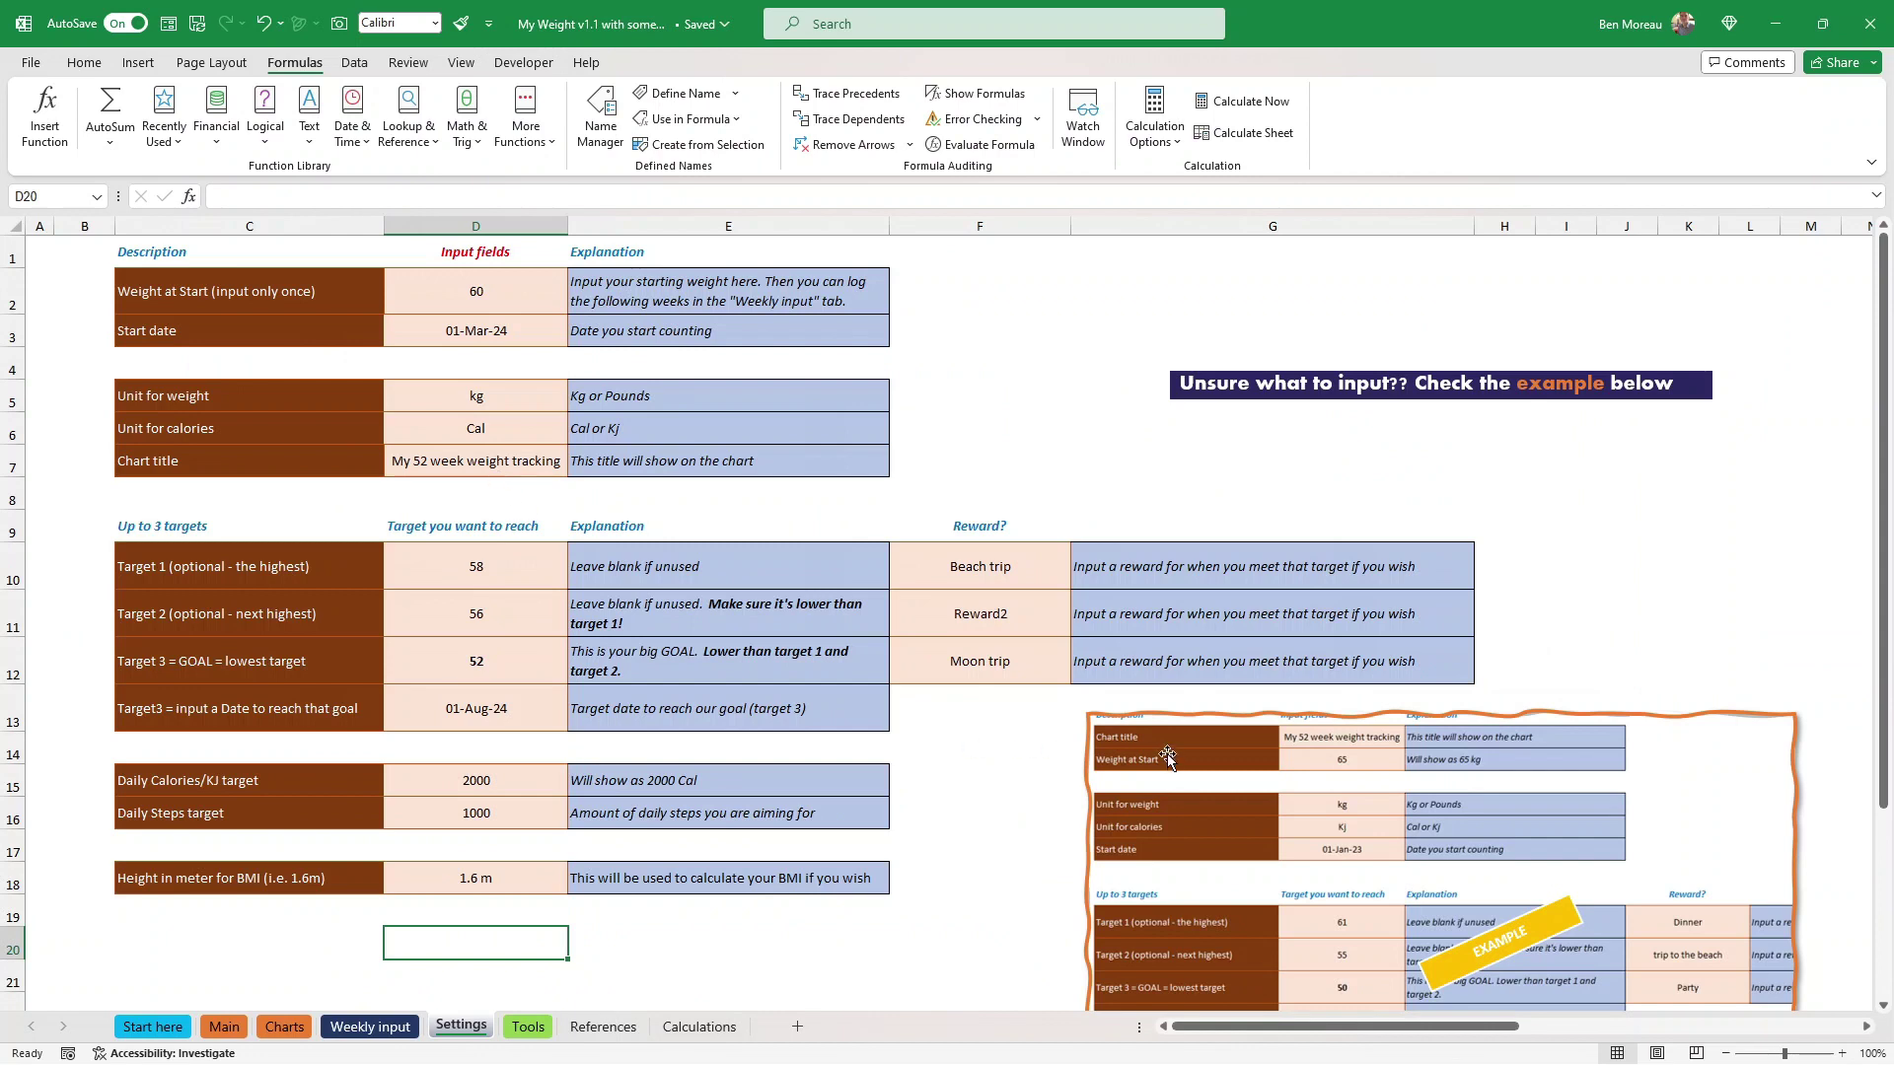
pyautogui.moveTo(1137, 761); pyautogui.dragTo(1171, 832)
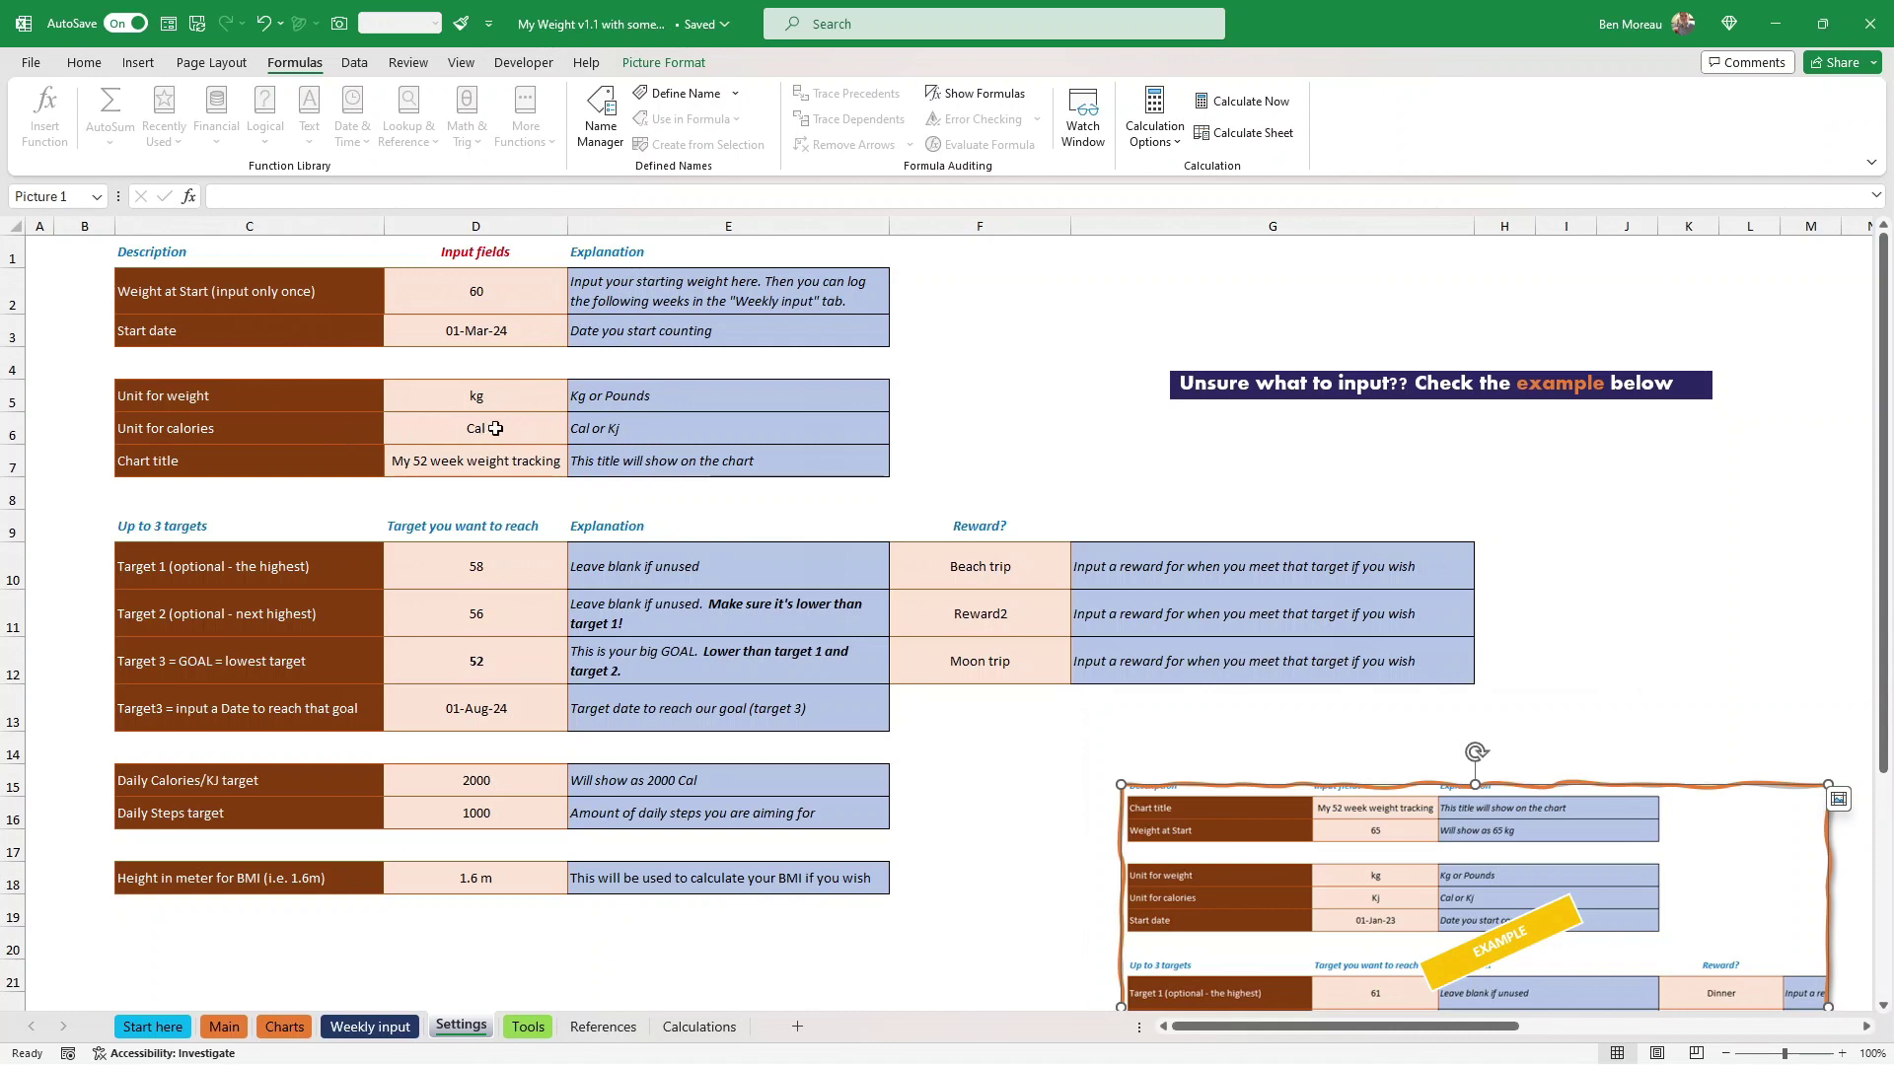
# Step: Inspect the chart title setting in D7 and see where the title appears on the Main dashboard
pyautogui.click(463, 460)
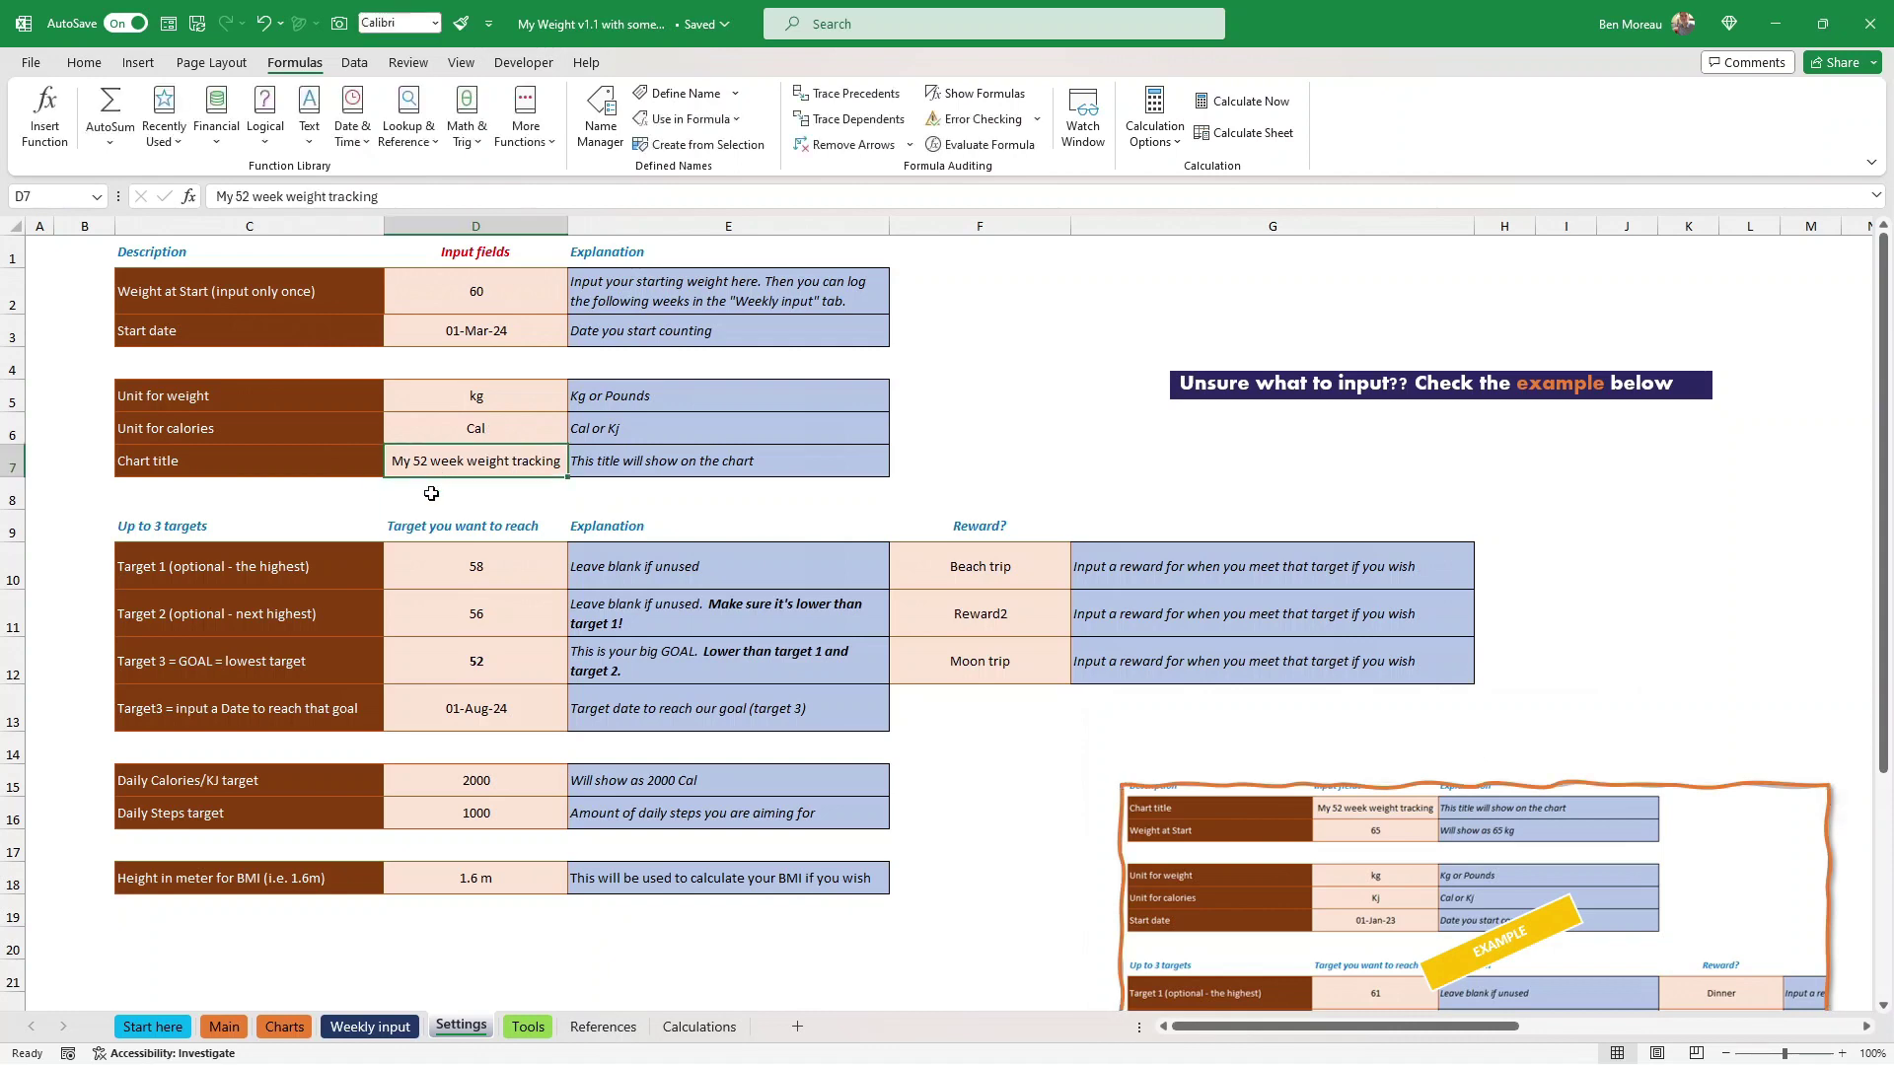
pyautogui.click(223, 1027)
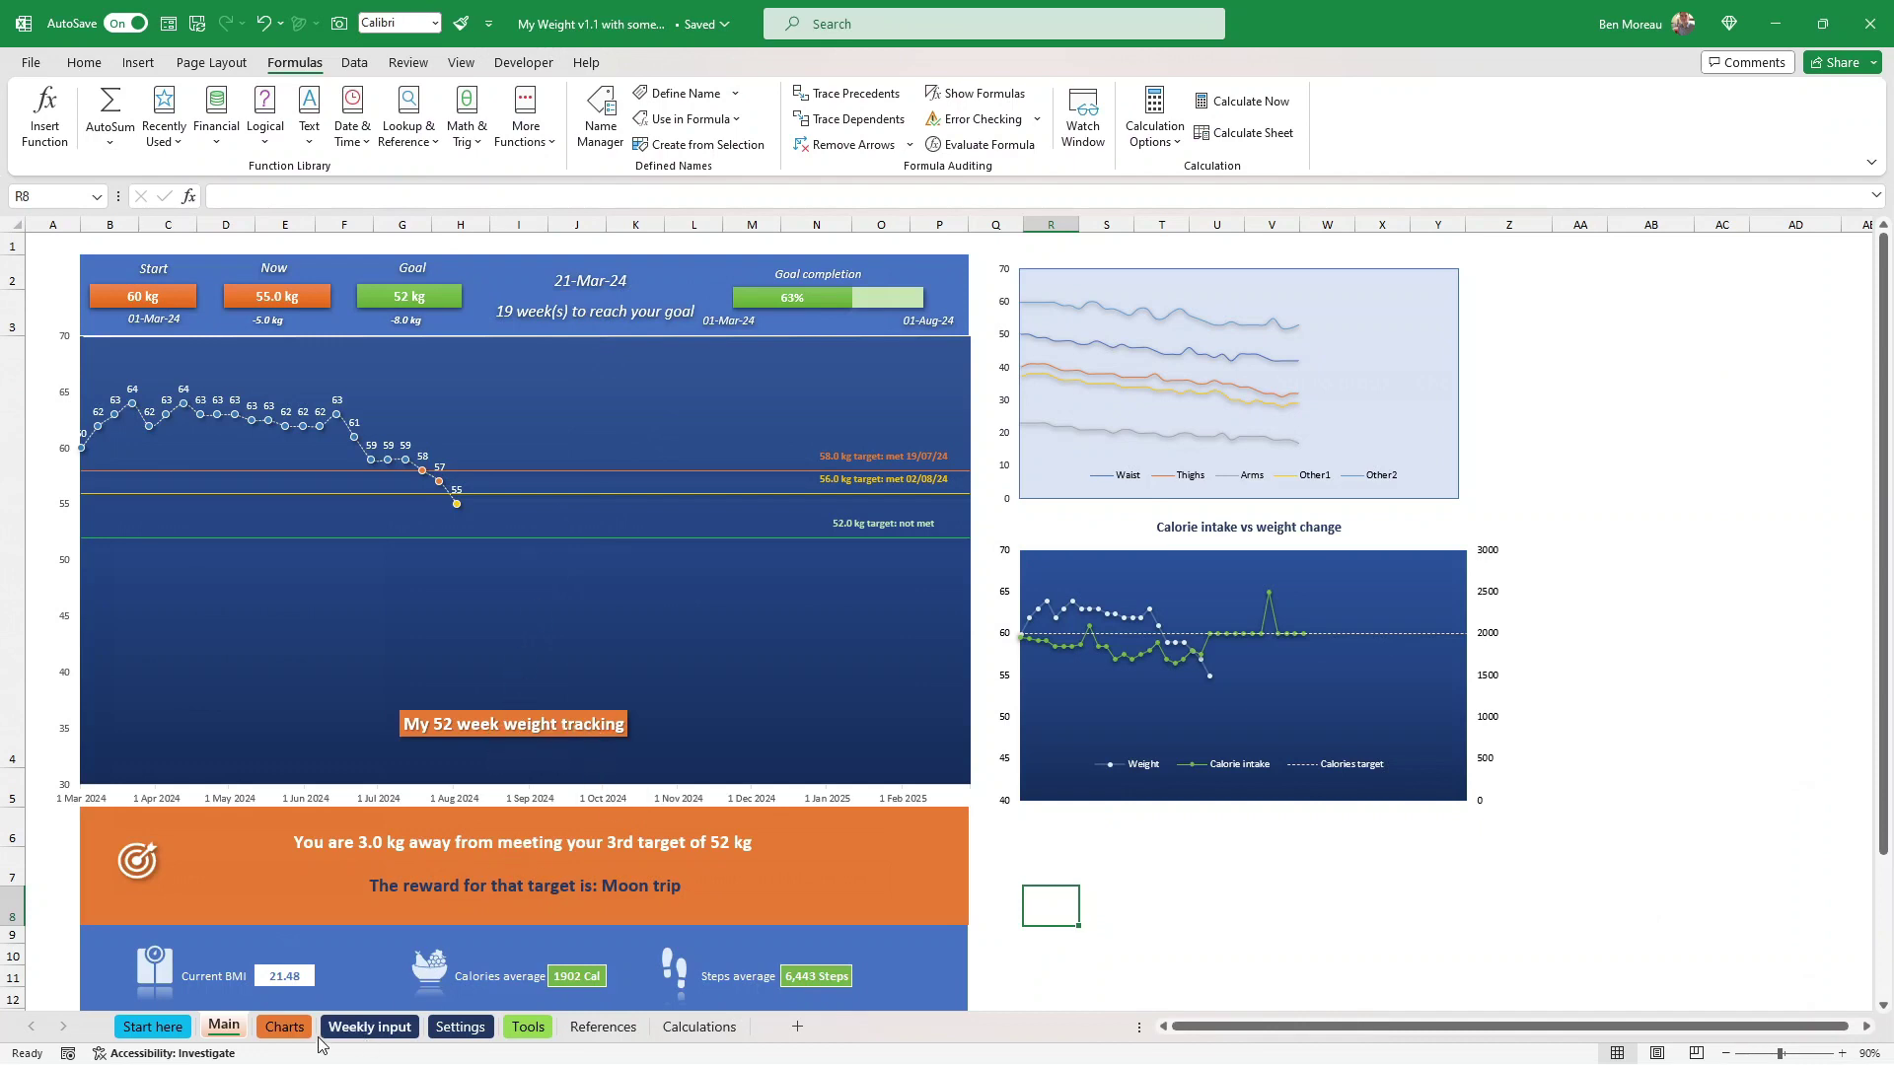
pyautogui.click(460, 1026)
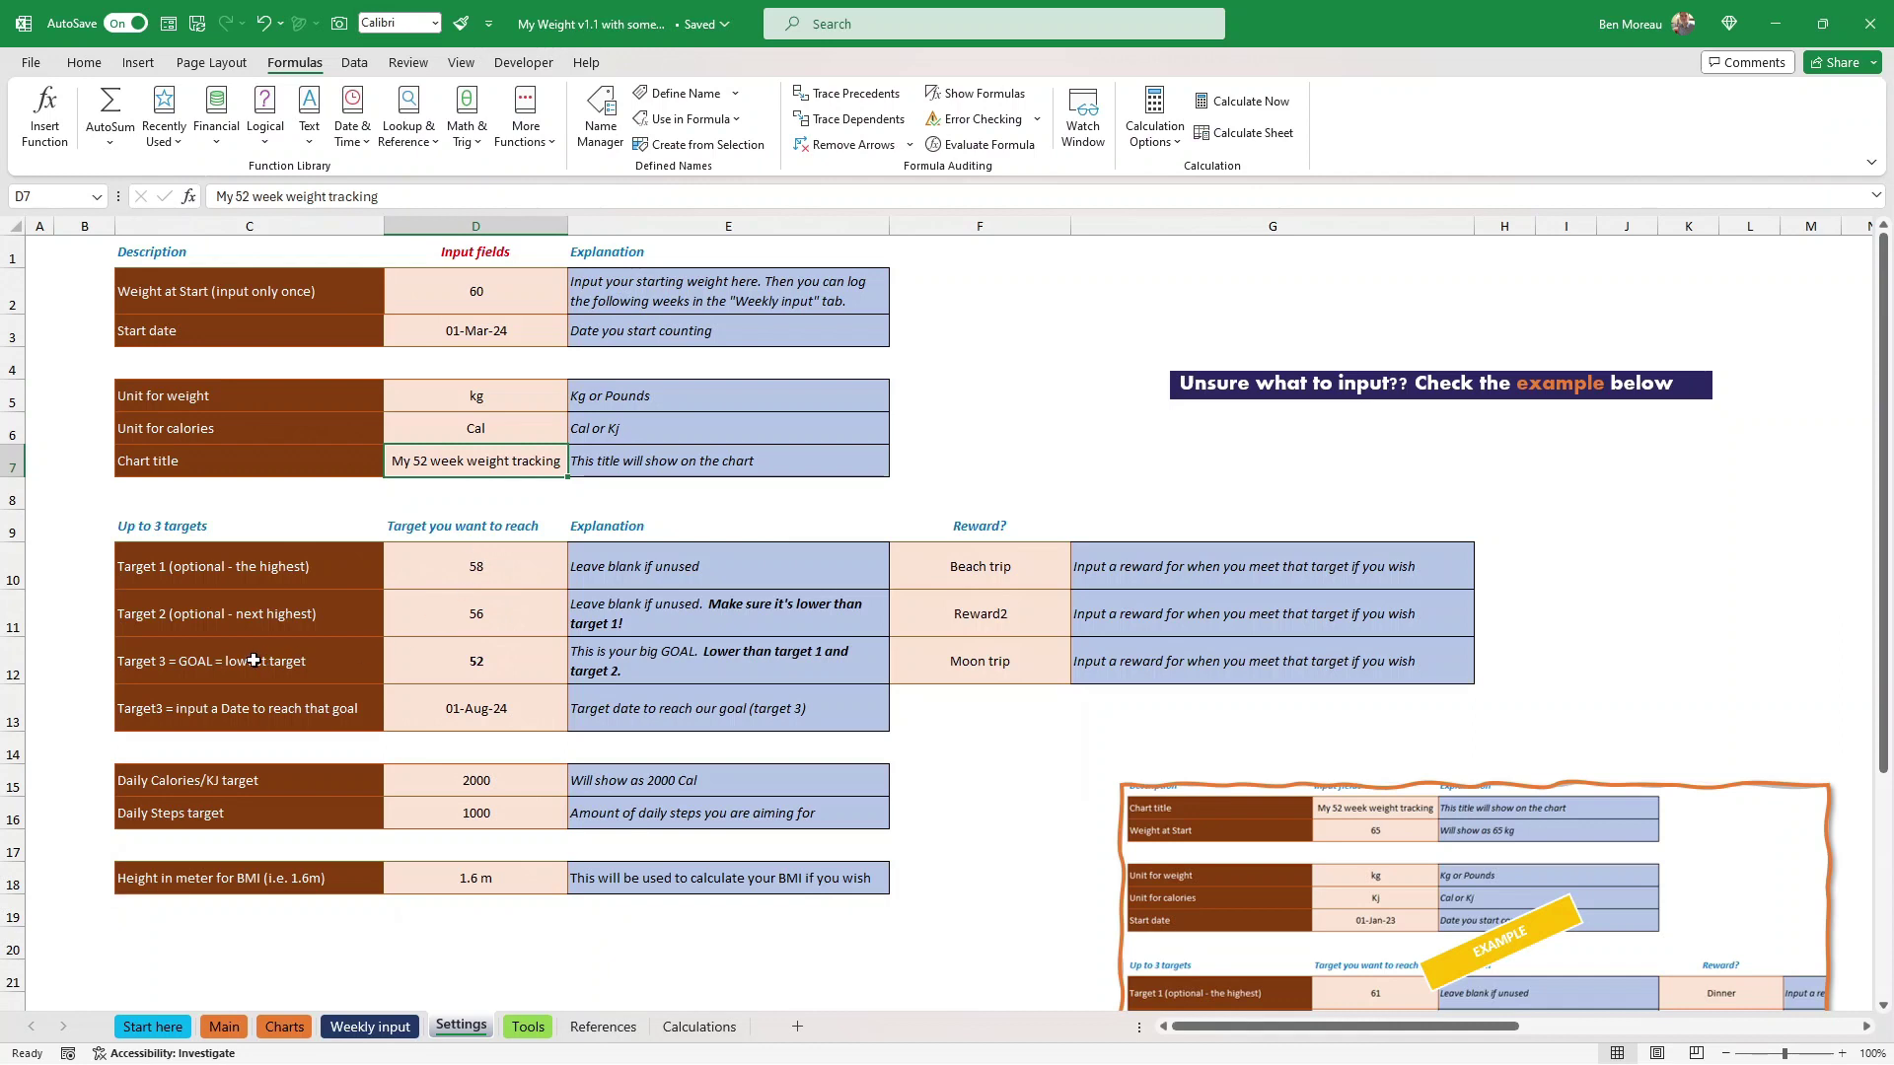
# Step: Review the three weight targets in D10:D12 and the reward for Target 2 on the Settings sheet
pyautogui.click(521, 660)
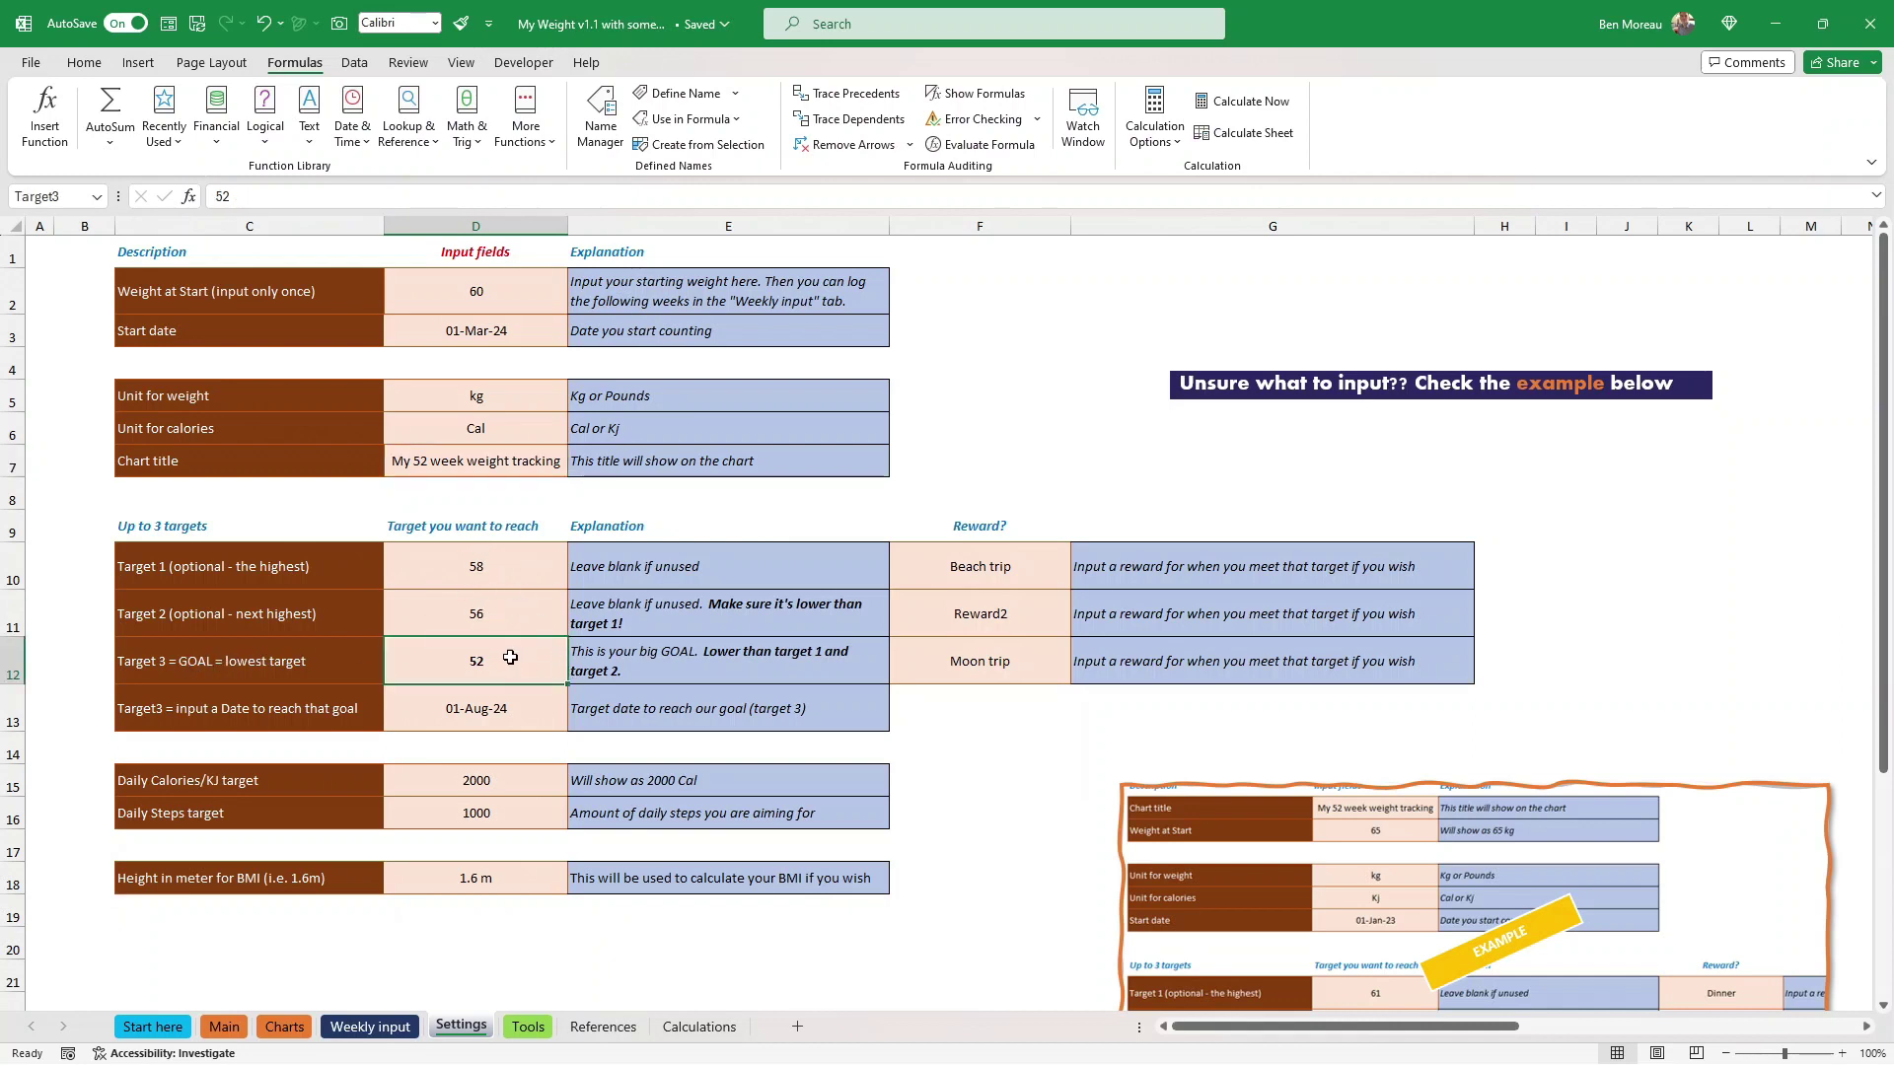
pyautogui.moveTo(499, 565); pyautogui.dragTo(512, 653)
pyautogui.click(518, 656)
pyautogui.click(471, 575)
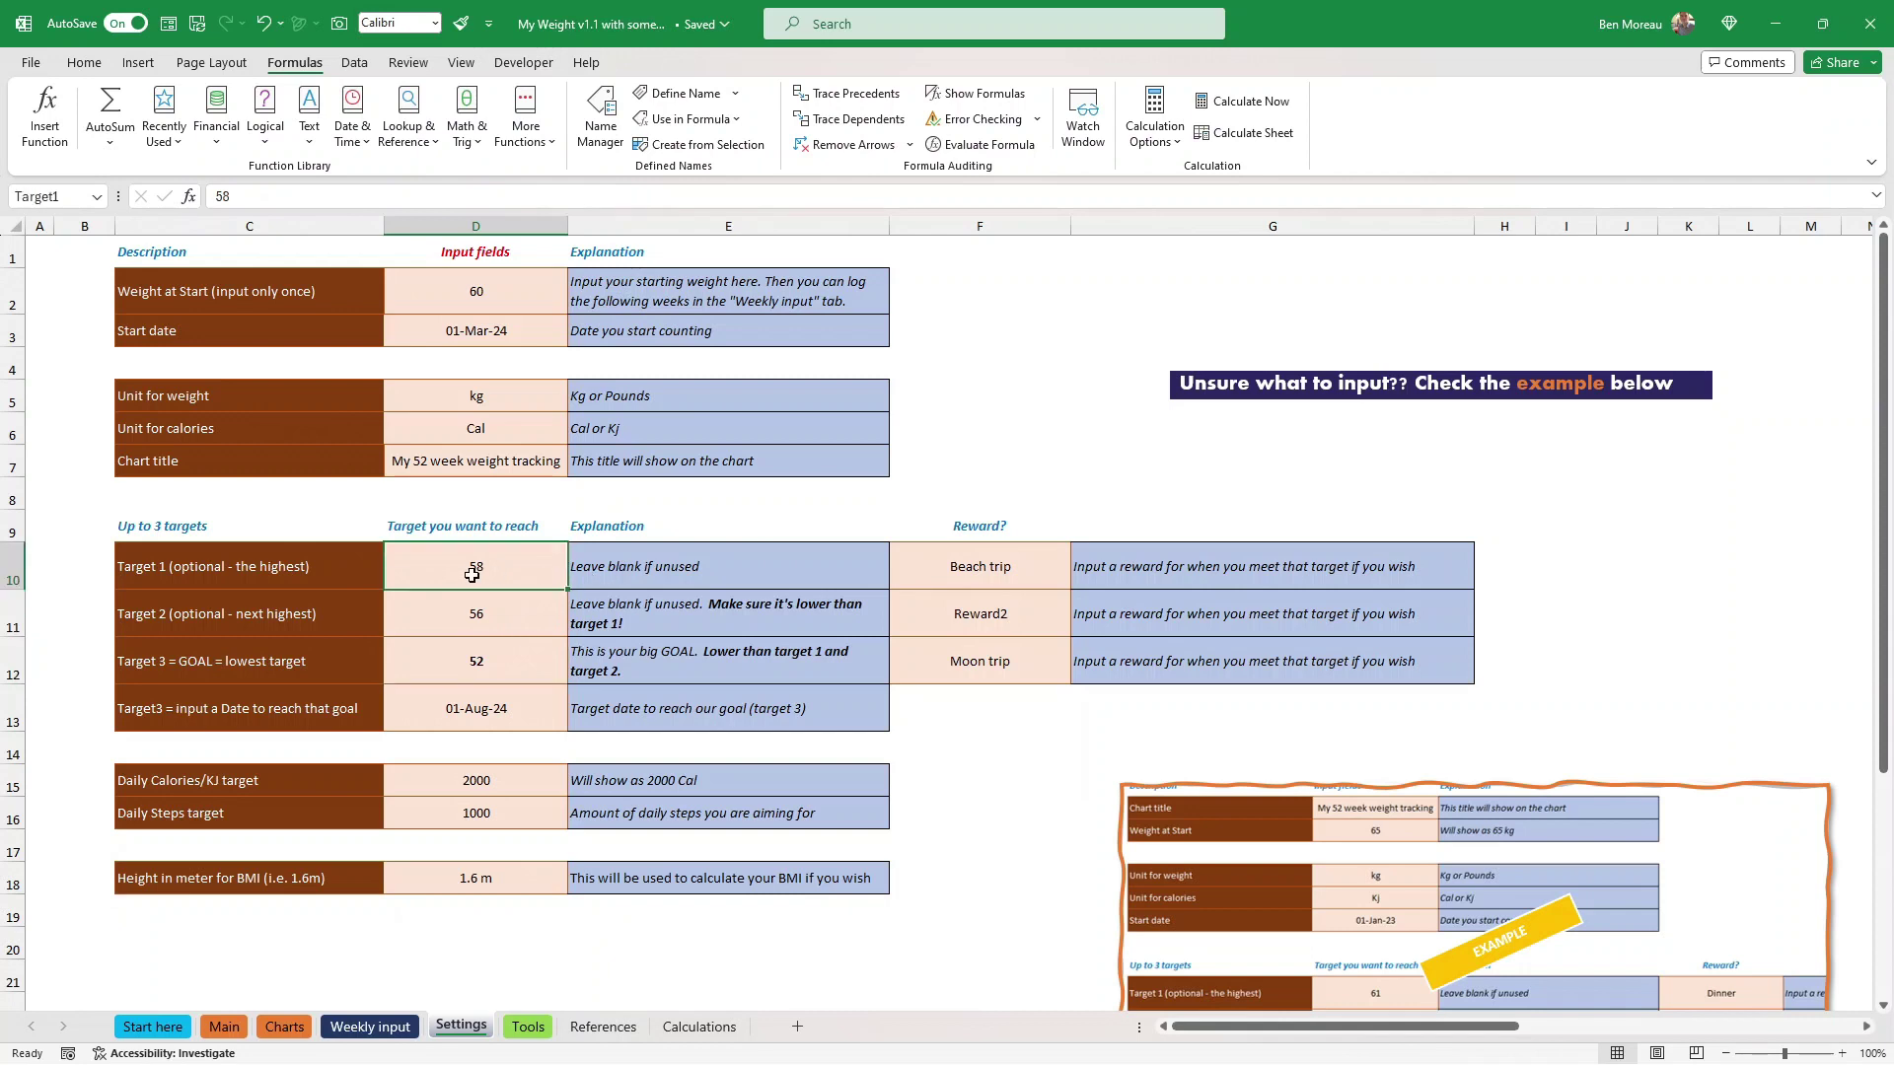
pyautogui.click(1015, 620)
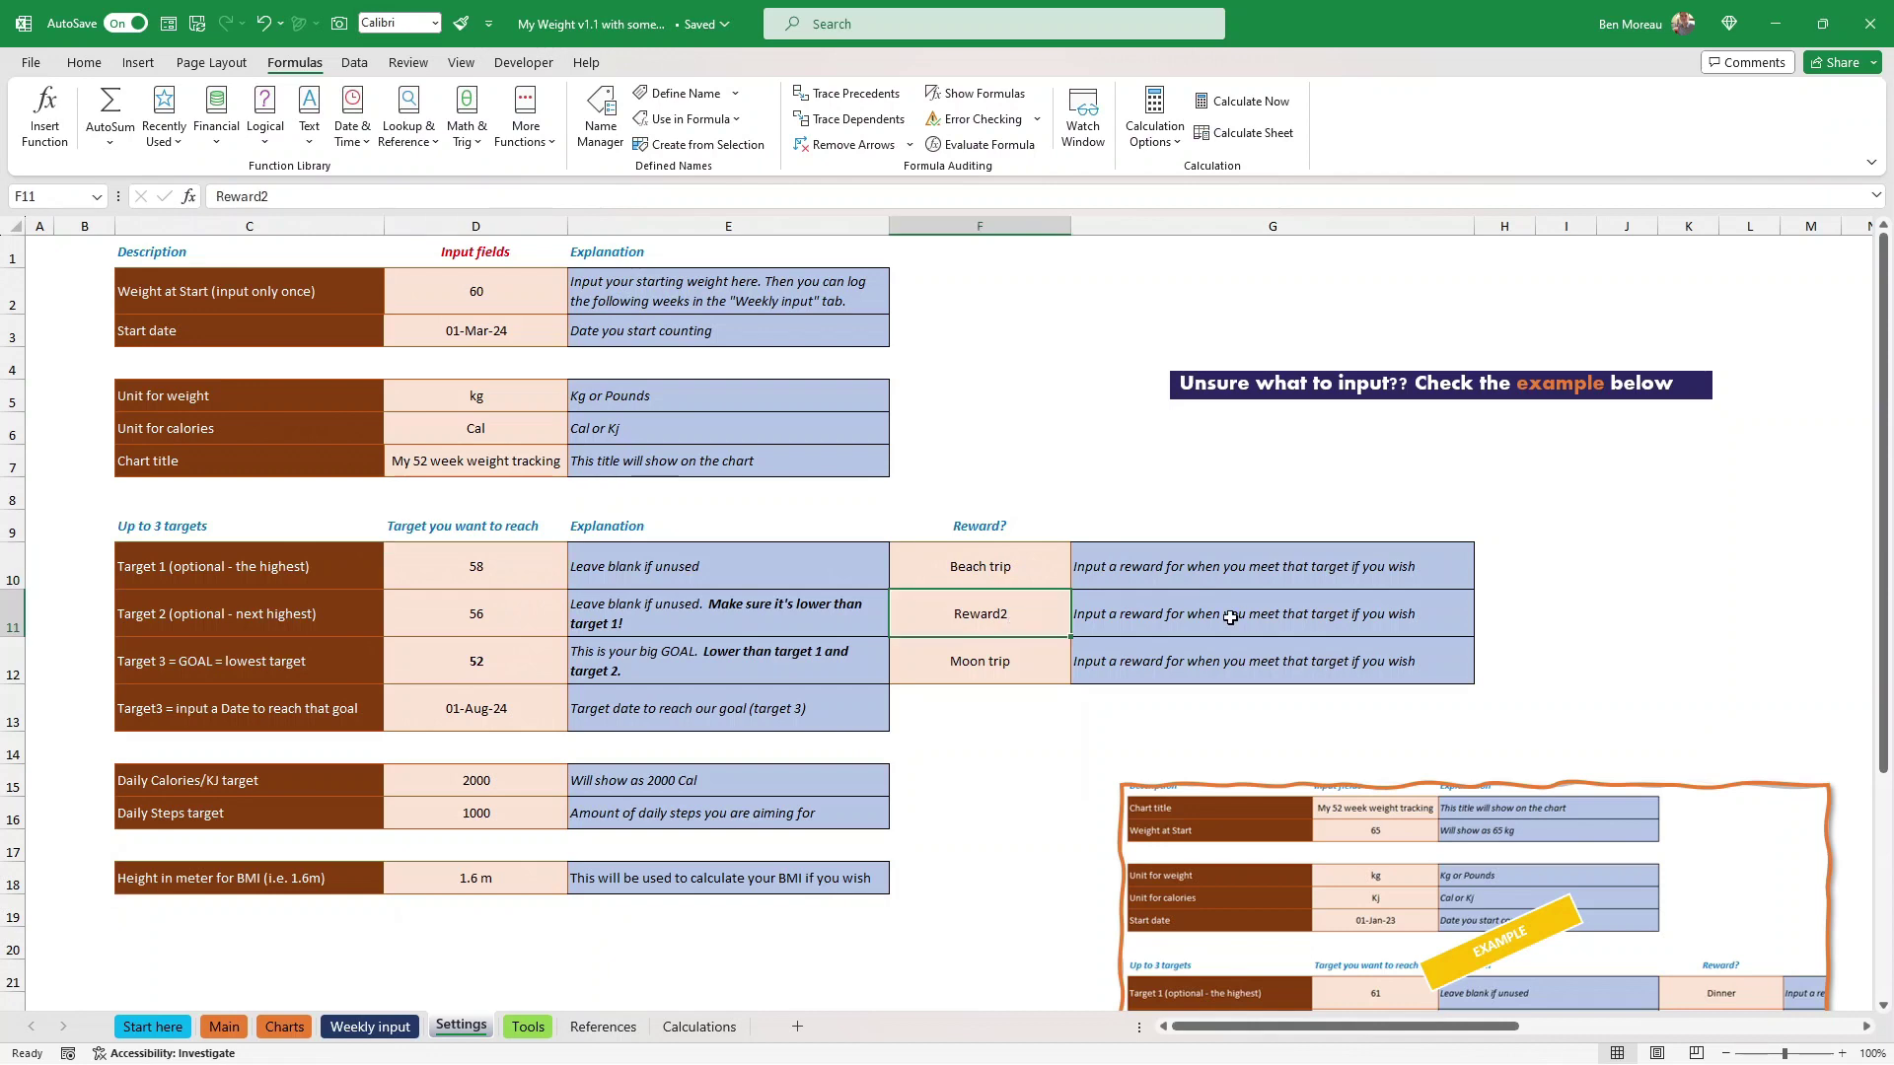
pyautogui.click(521, 668)
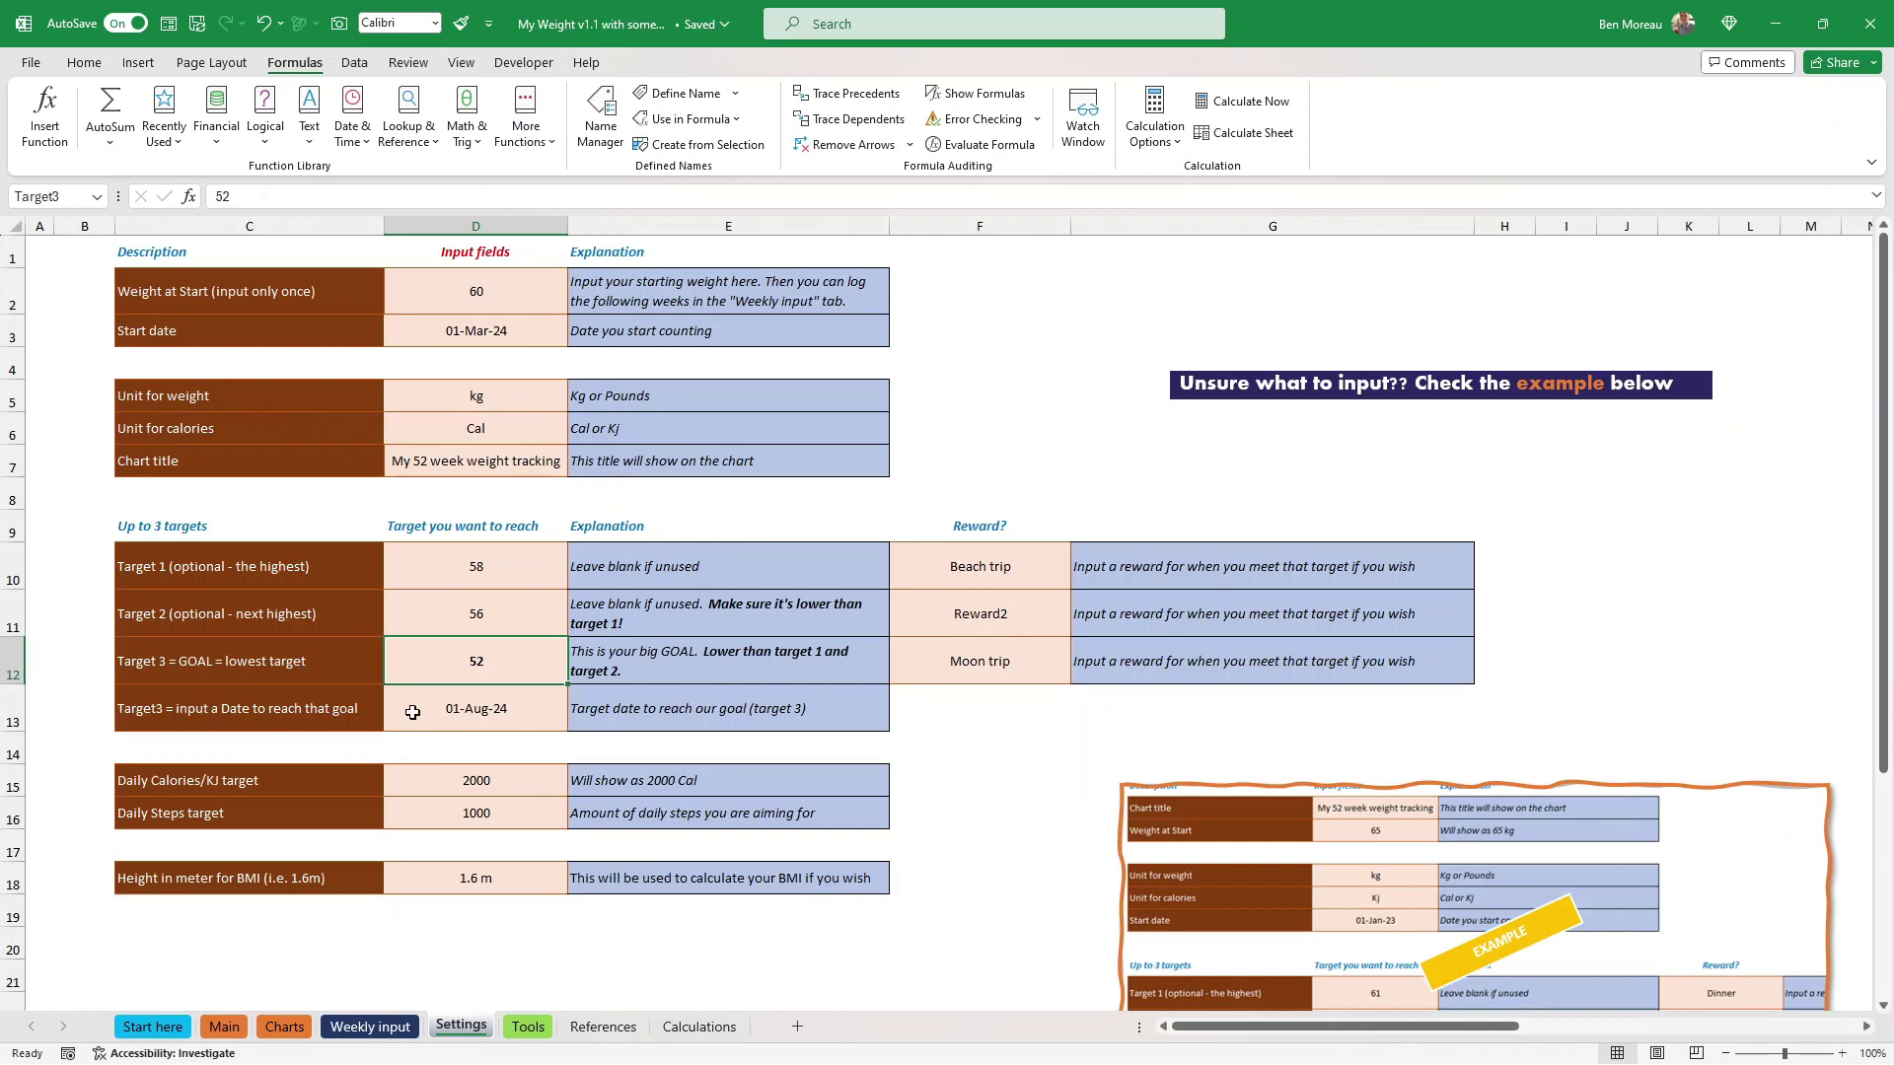
# Step: Inspect the Target 3 goal date in D13 and compare it with the goal display on the Main dashboard
pyautogui.click(506, 709)
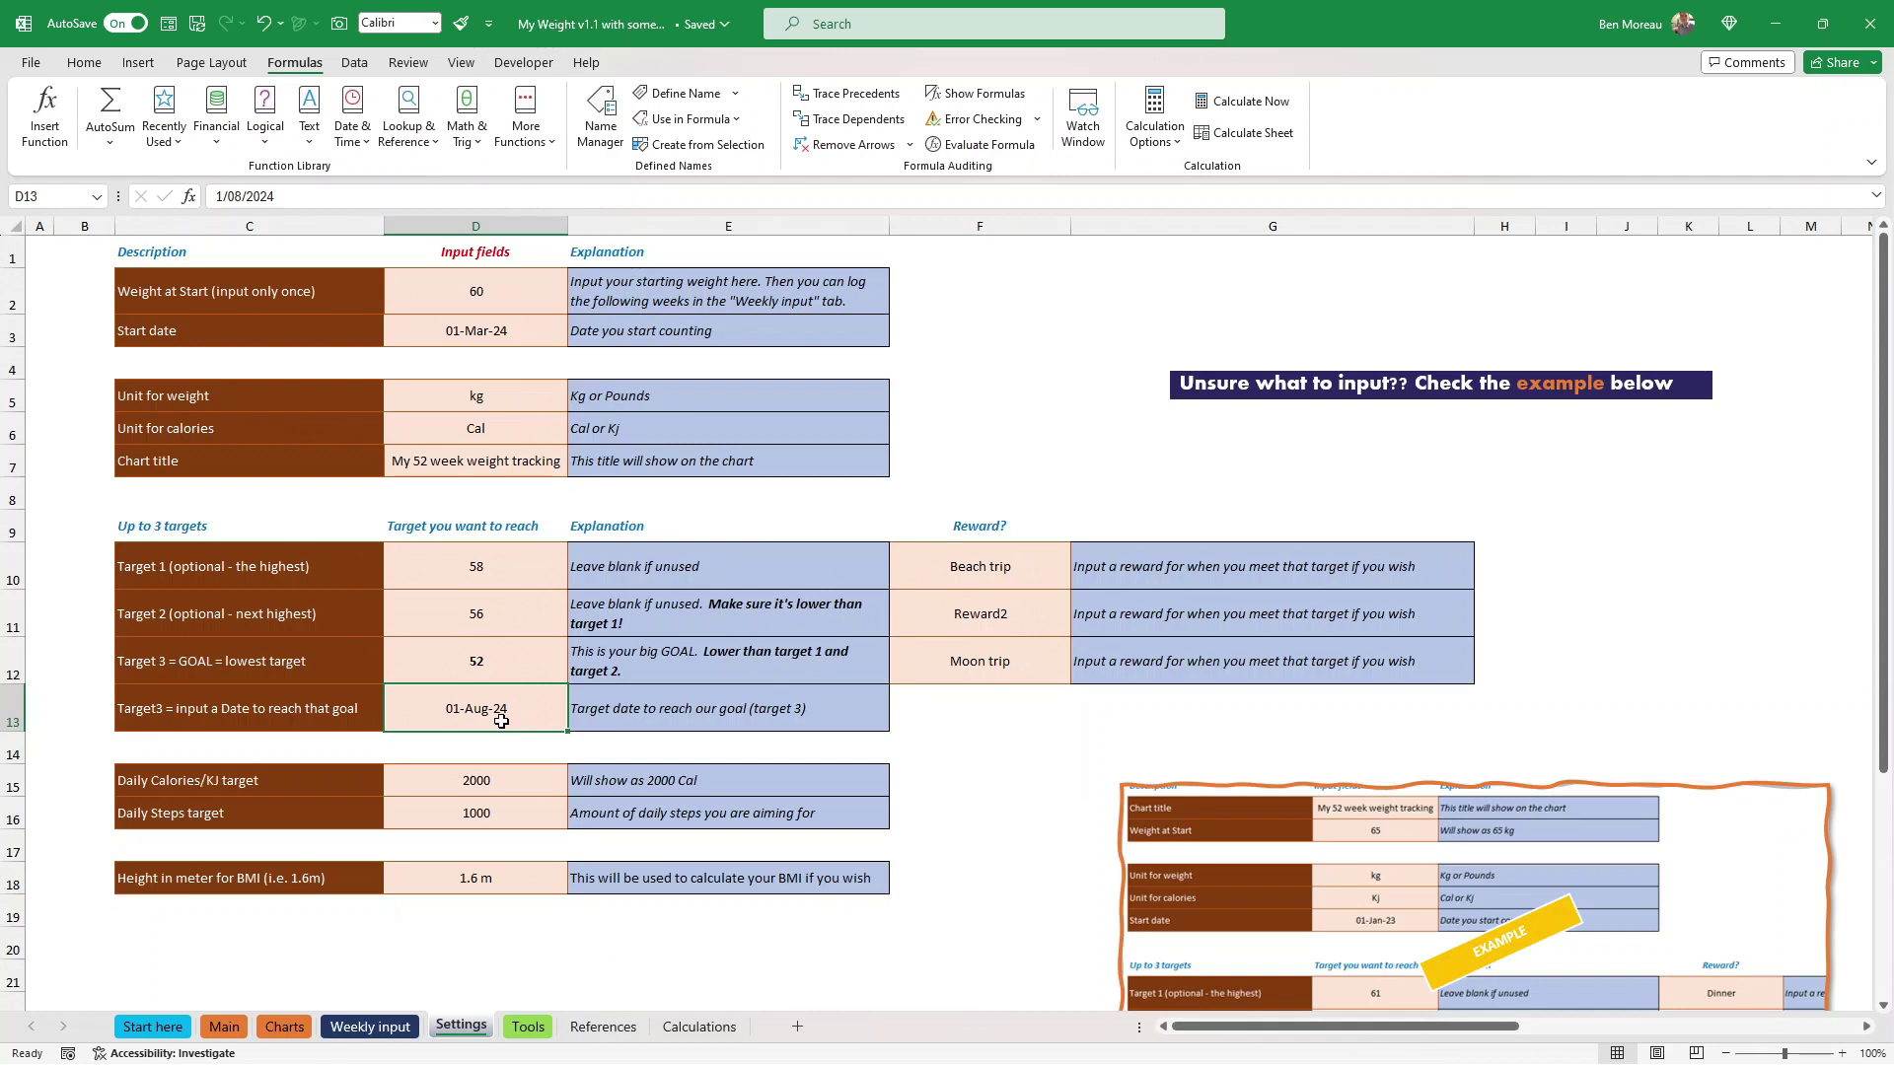
pyautogui.click(225, 1026)
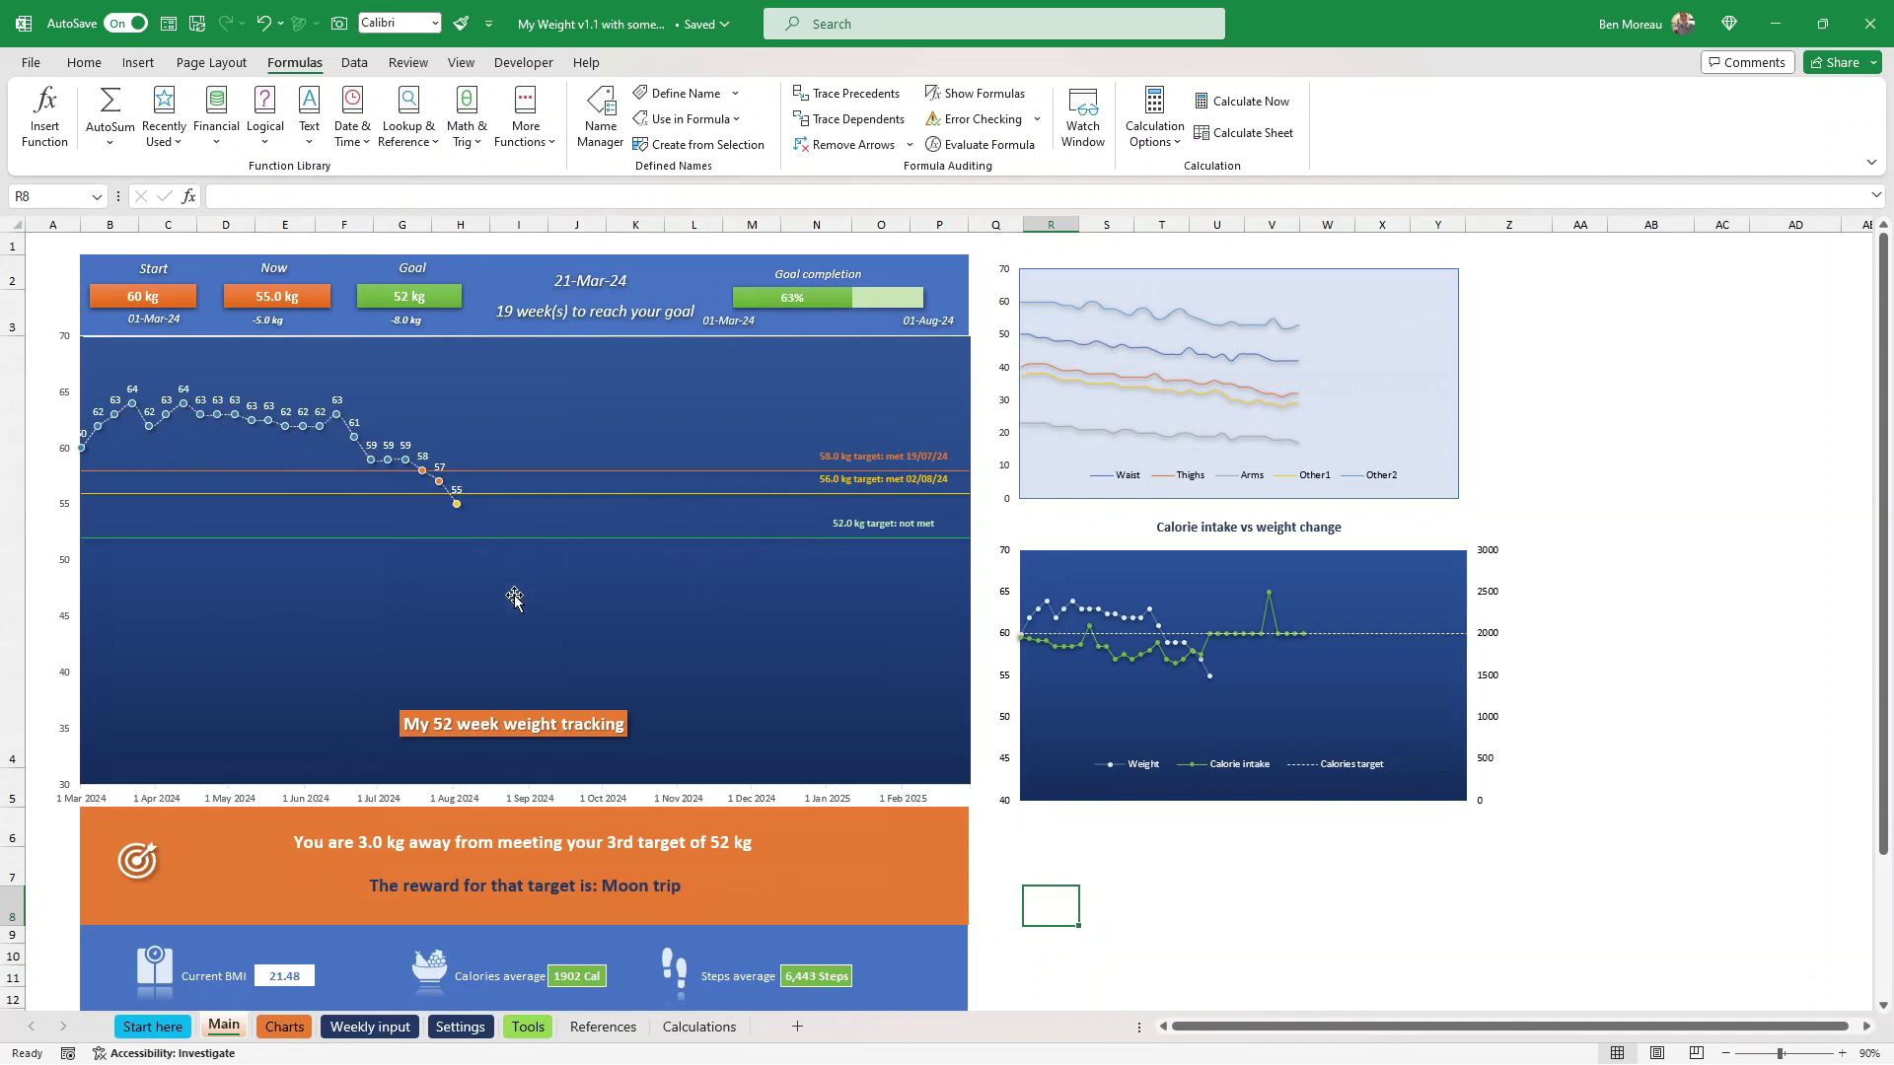
pyautogui.click(464, 1031)
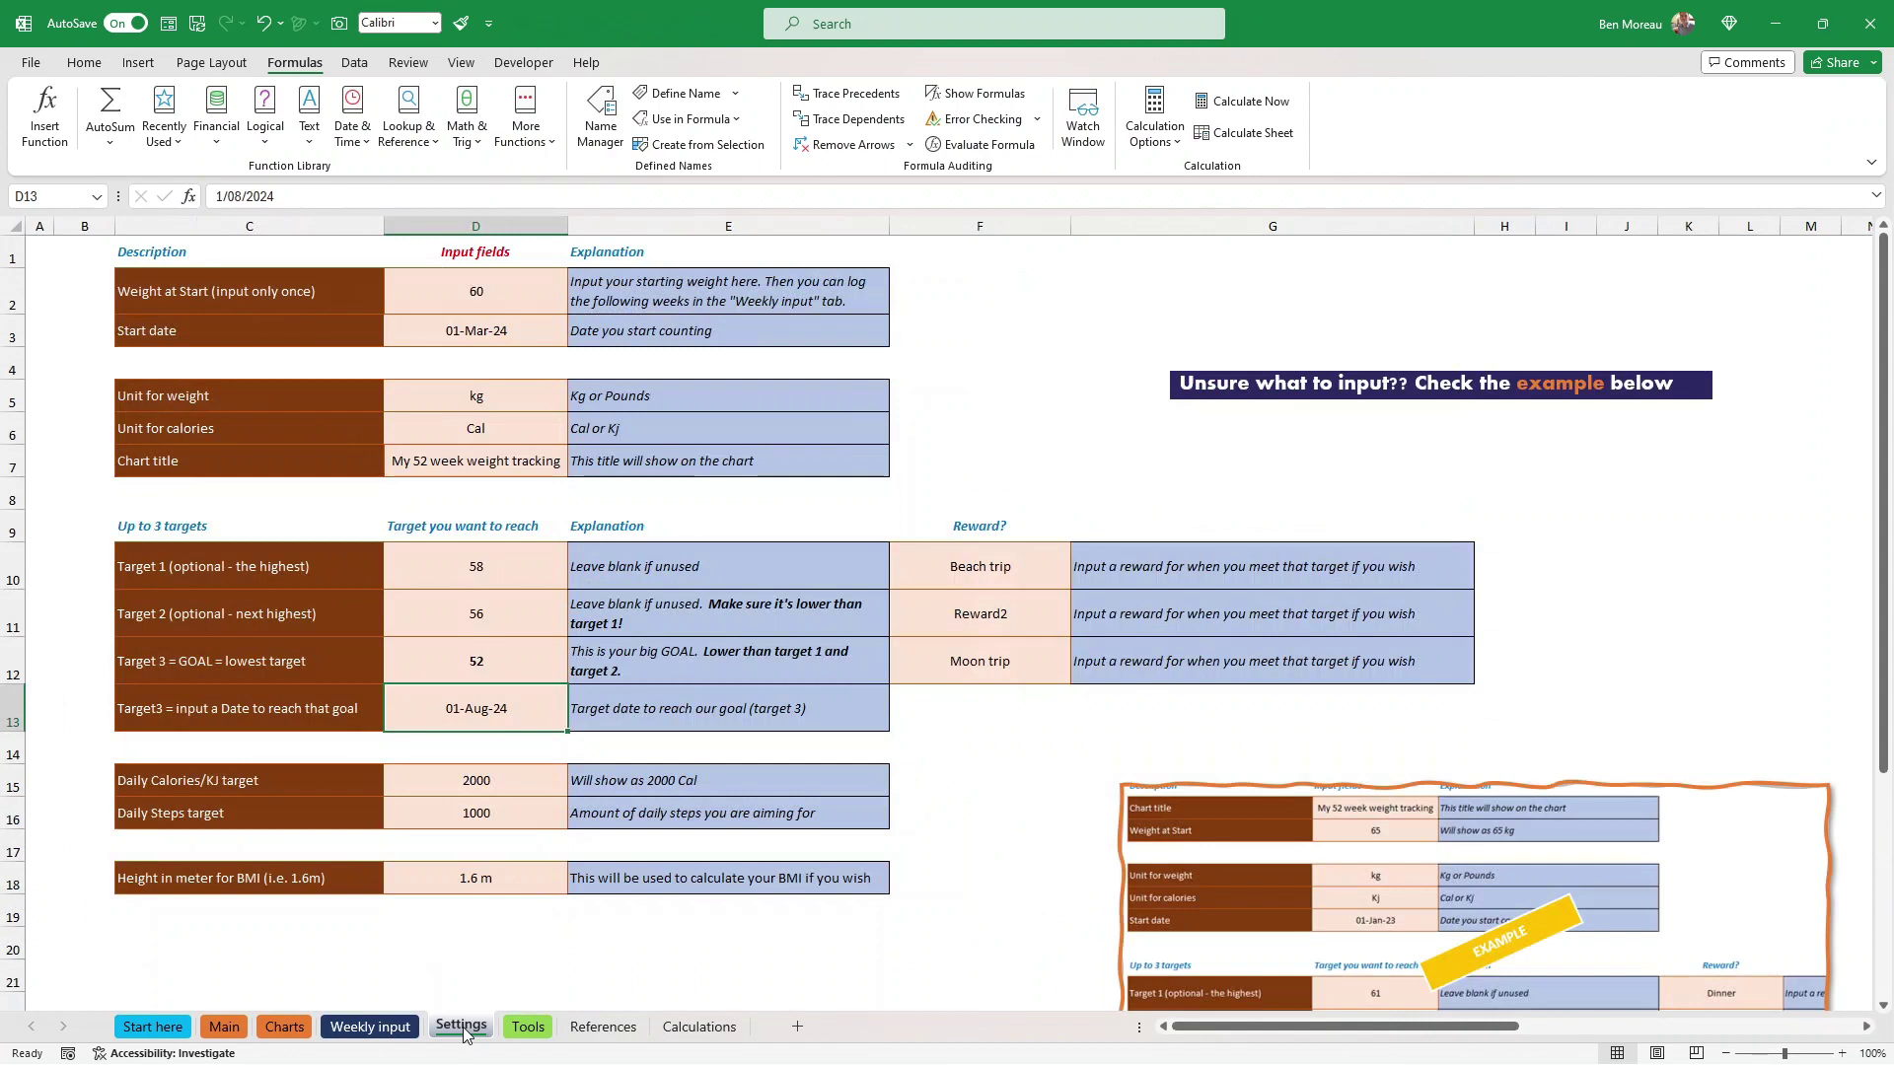
# Step: Review the daily calorie target, daily steps target and BMI height fields on the Settings sheet
pyautogui.click(509, 782)
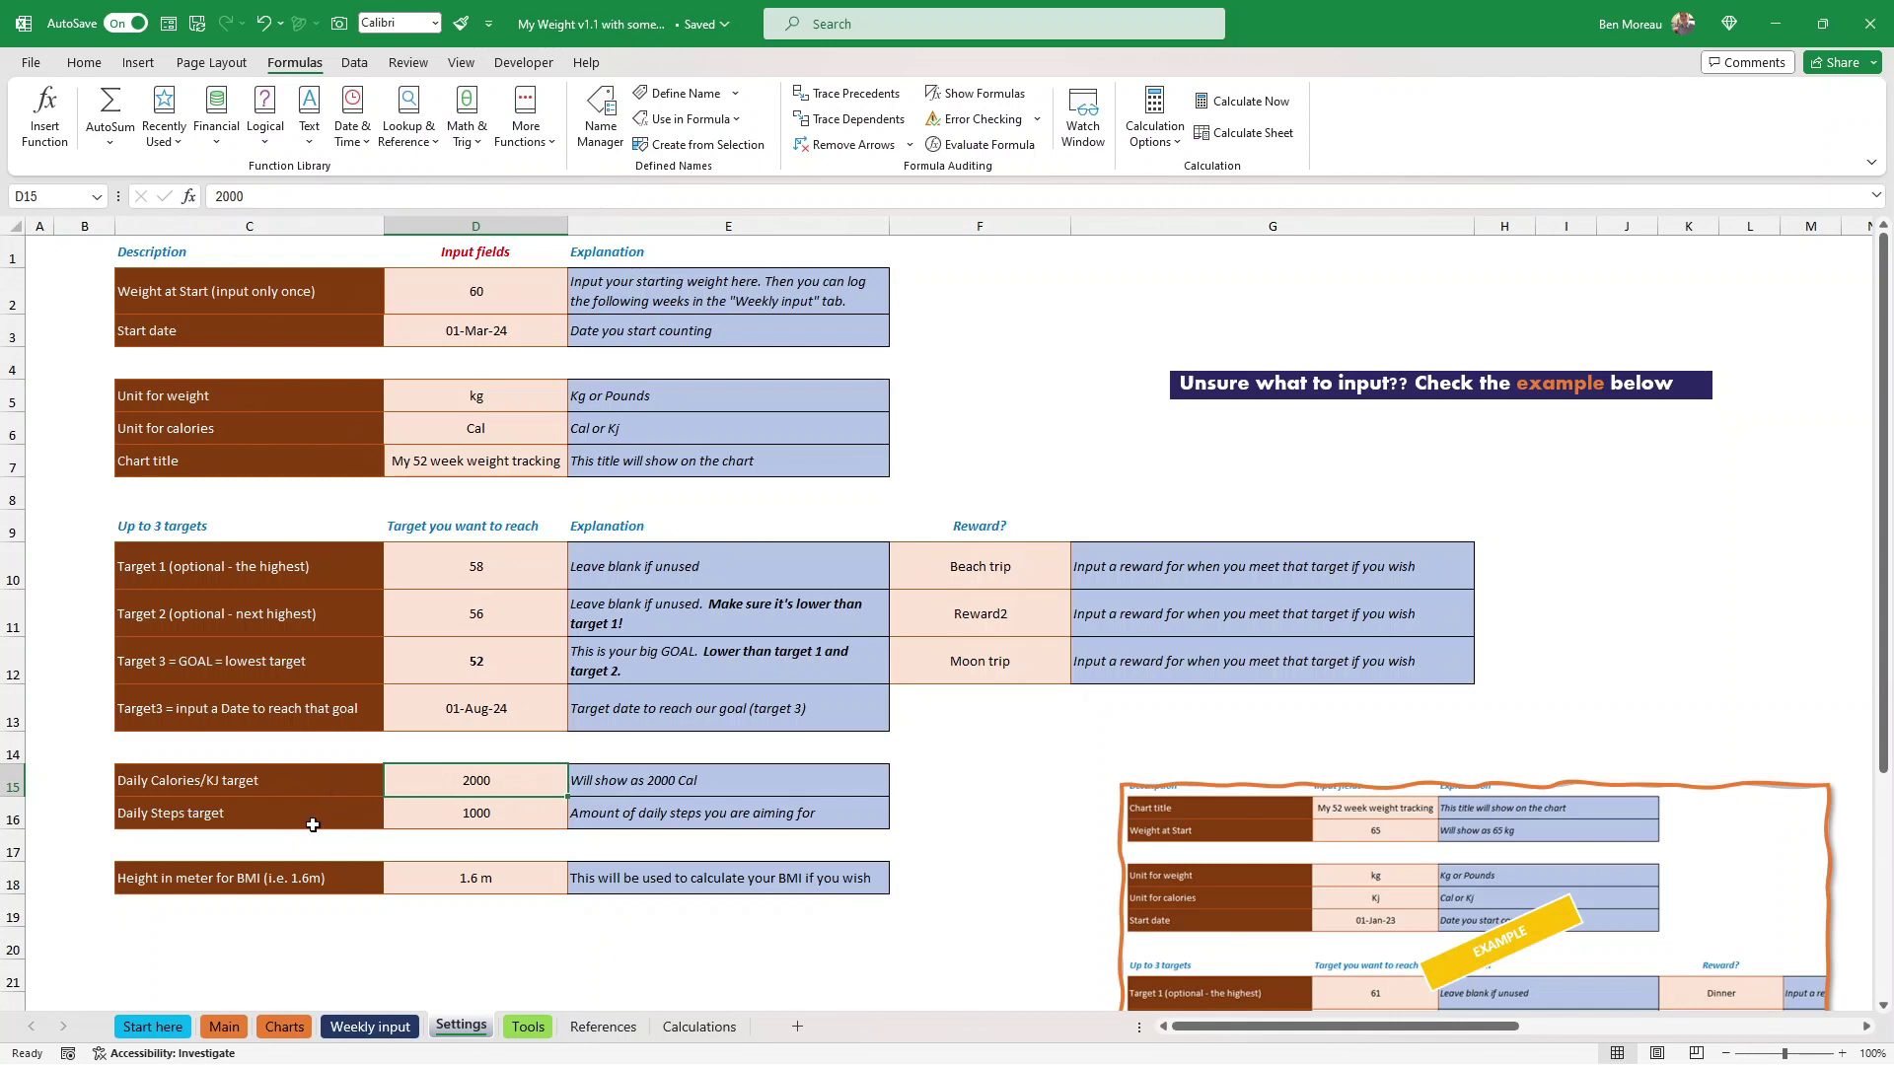
pyautogui.click(469, 814)
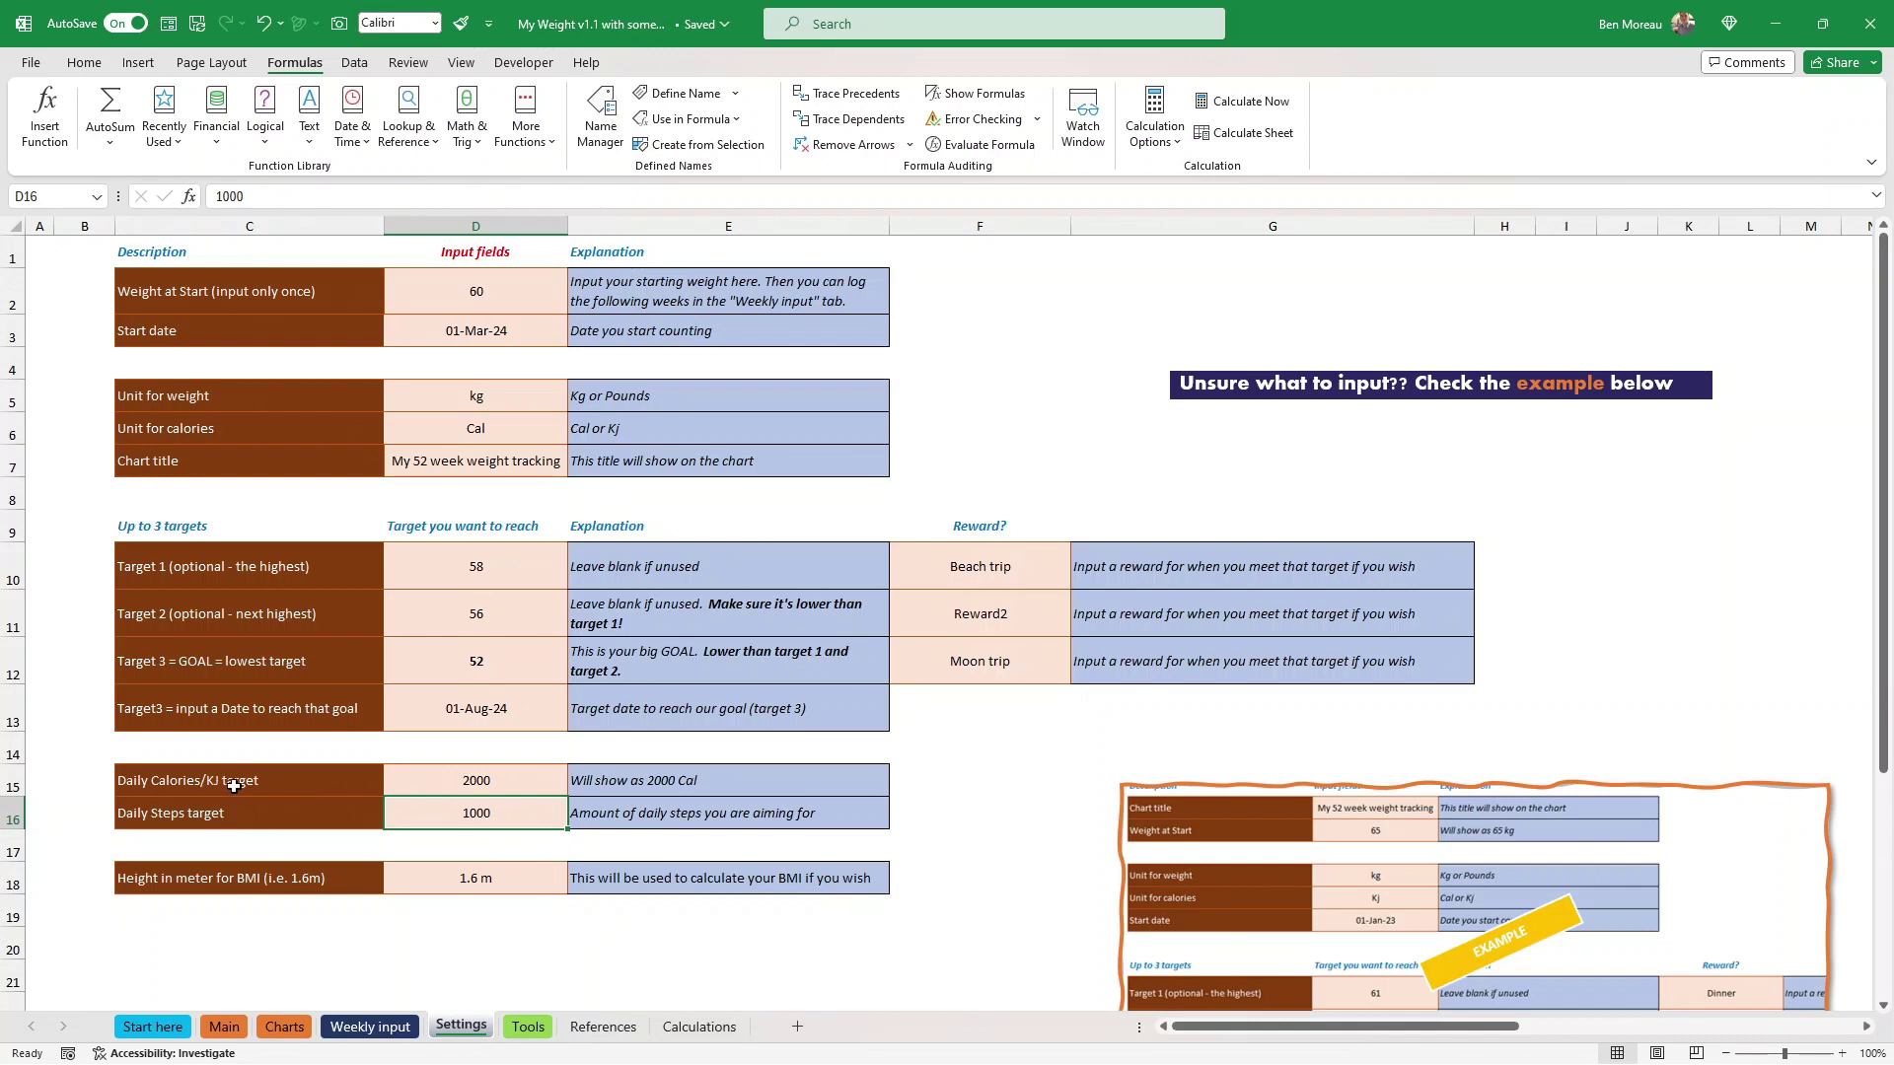
pyautogui.click(438, 781)
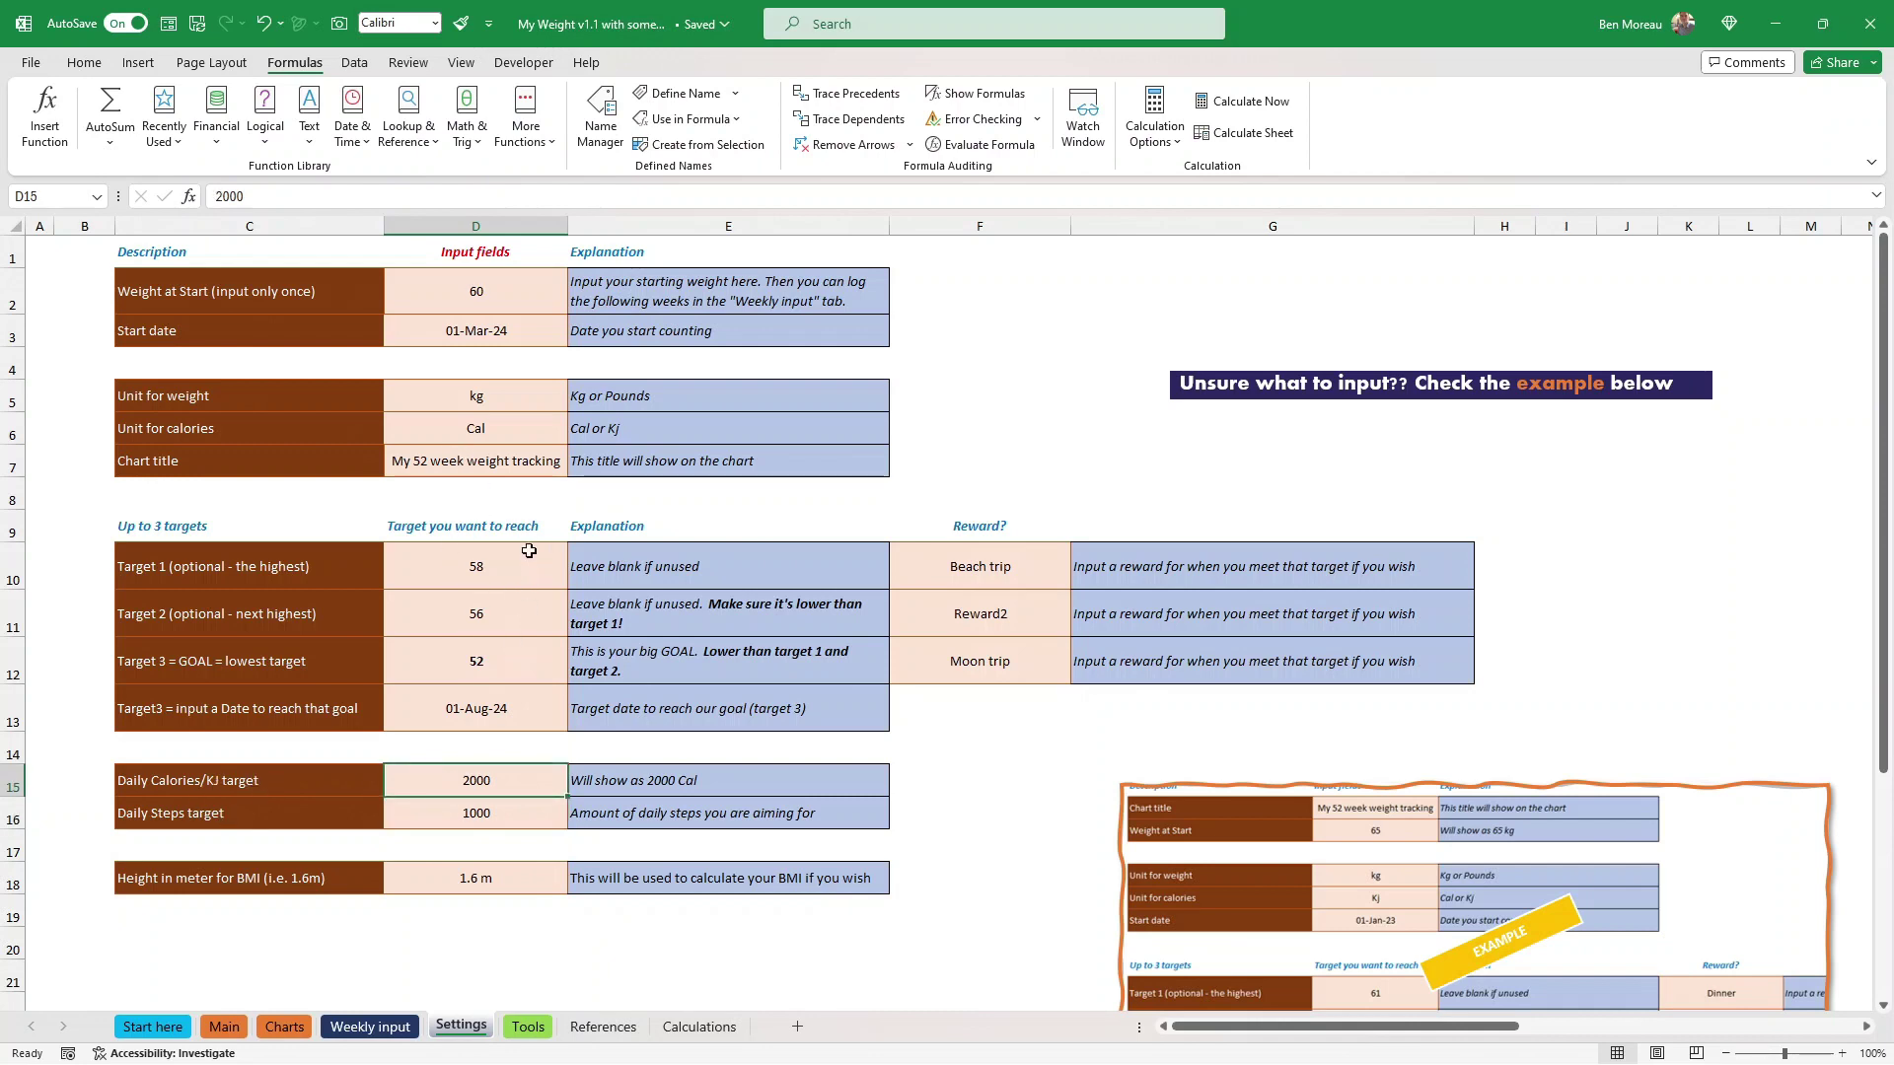
pyautogui.click(511, 813)
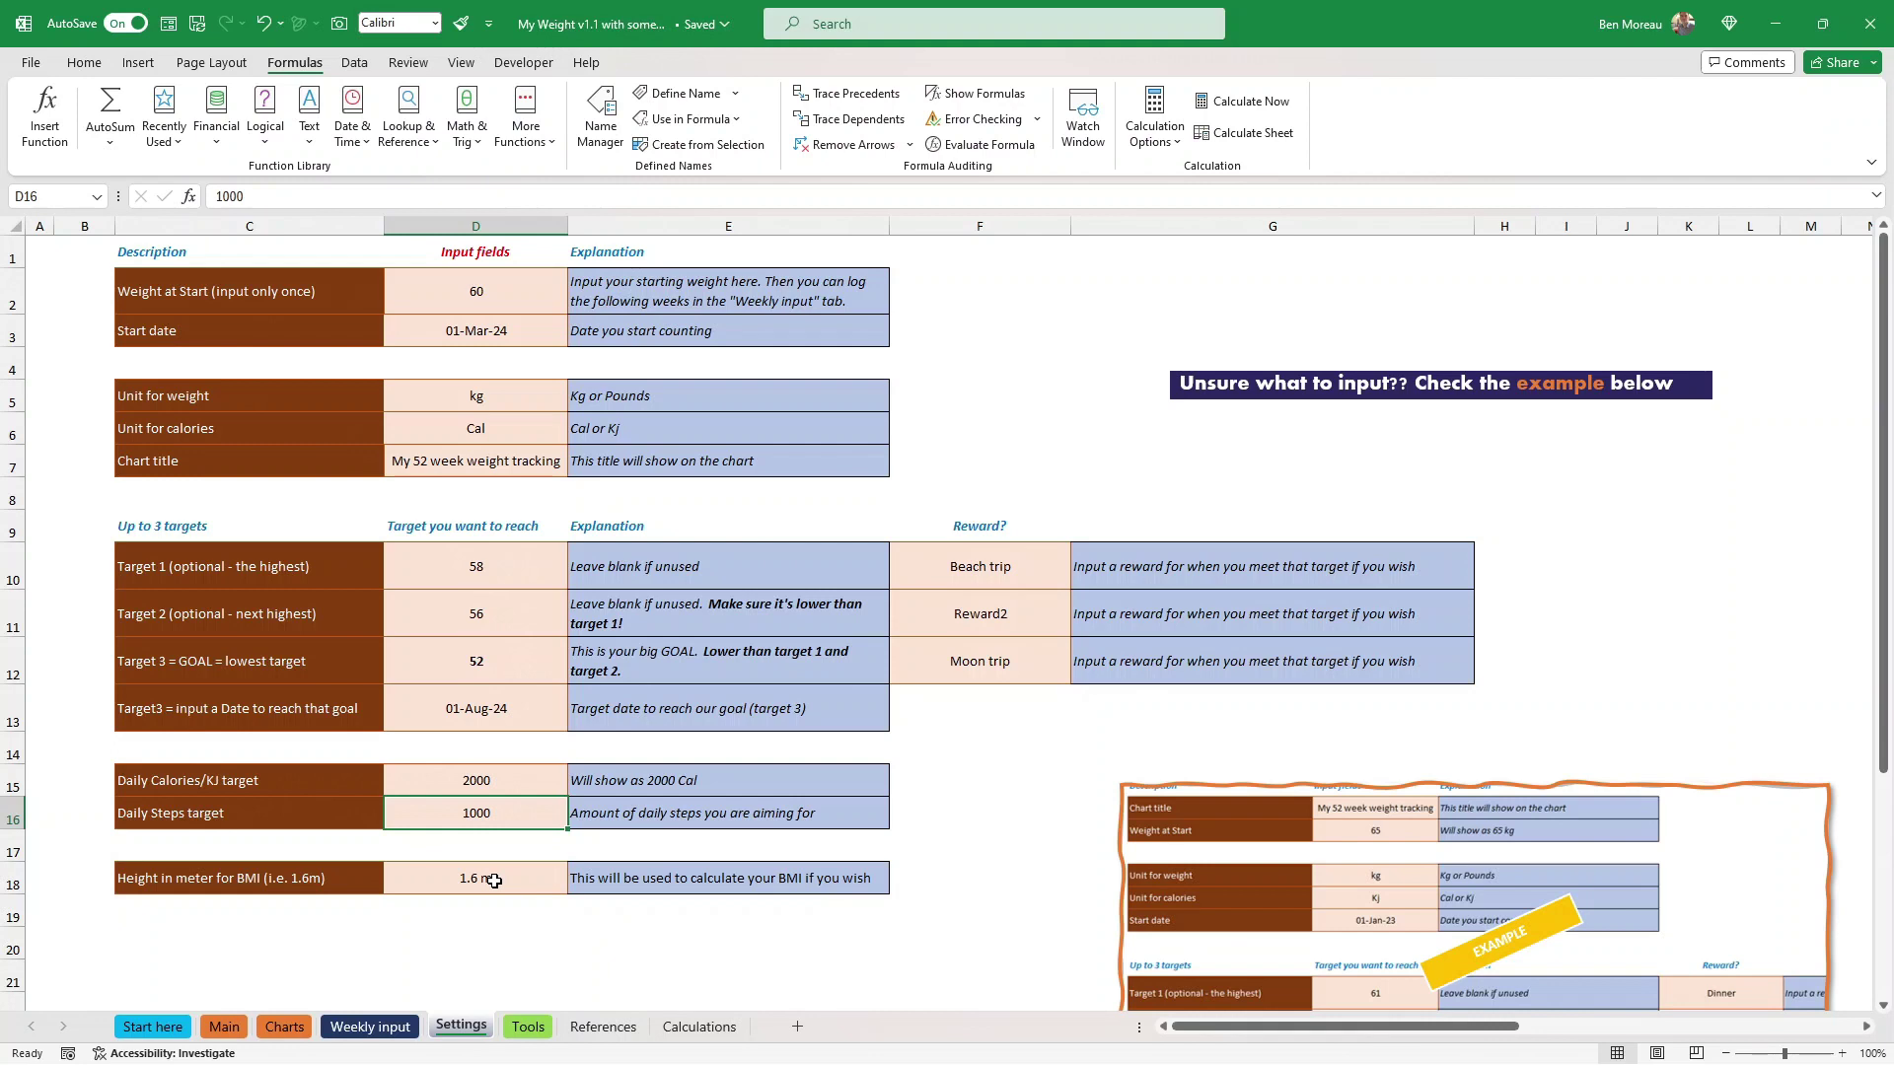
pyautogui.click(494, 881)
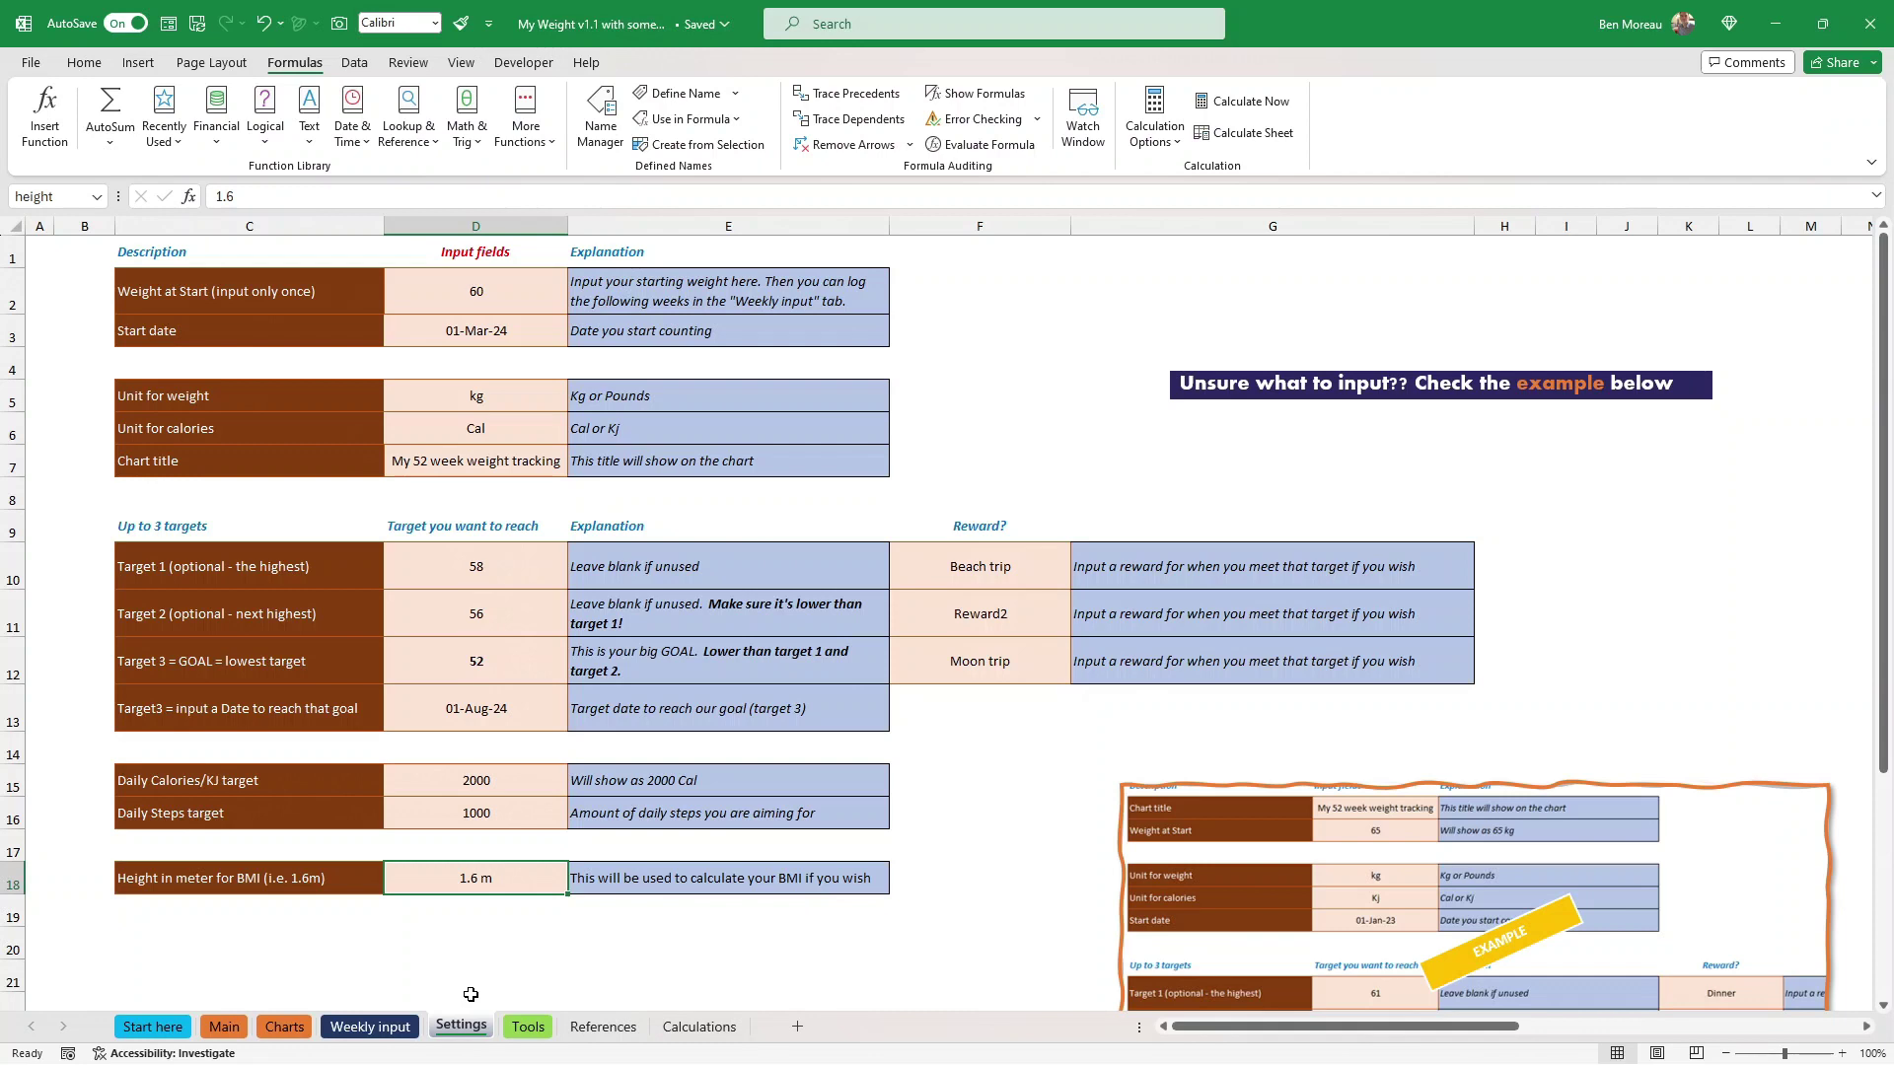
# Step: Open the Weekly input sheet and examine its weekly dates and weights
pyautogui.click(381, 1034)
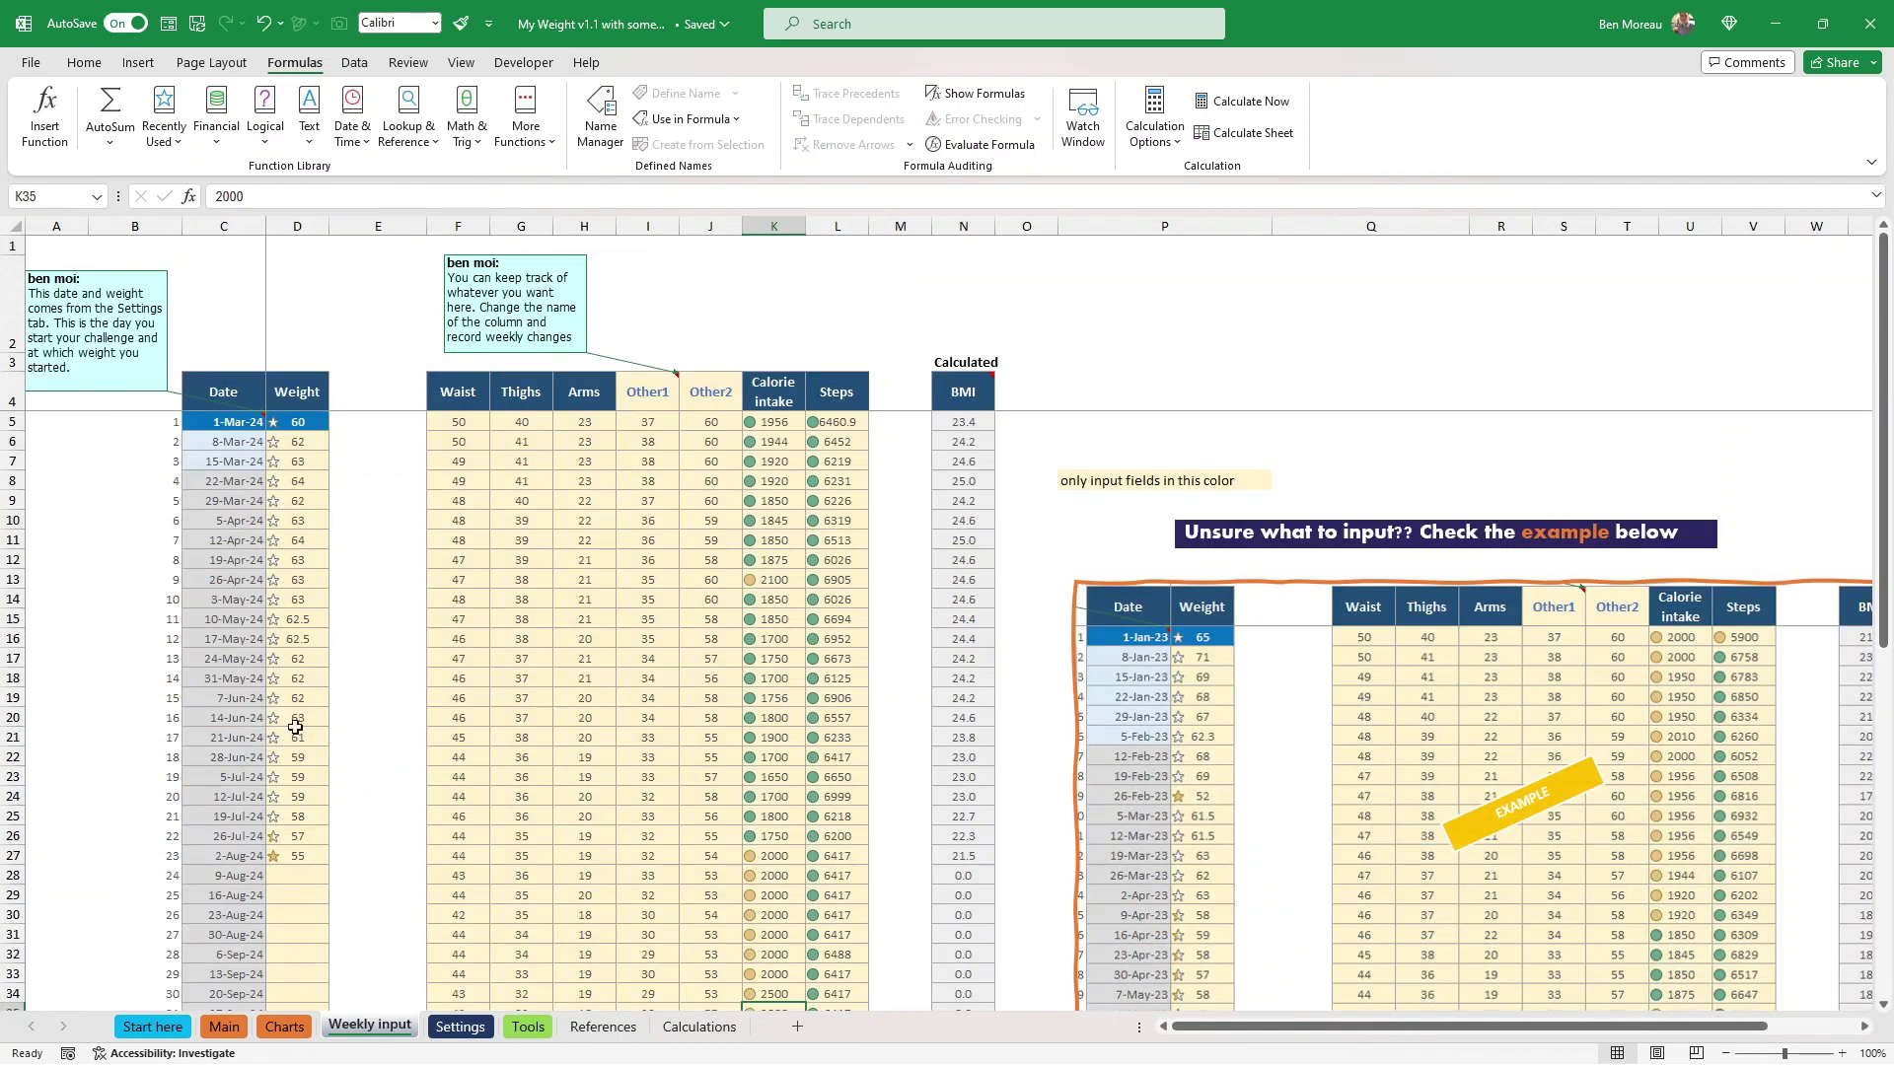
pyautogui.click(223, 736)
pyautogui.click(405, 742)
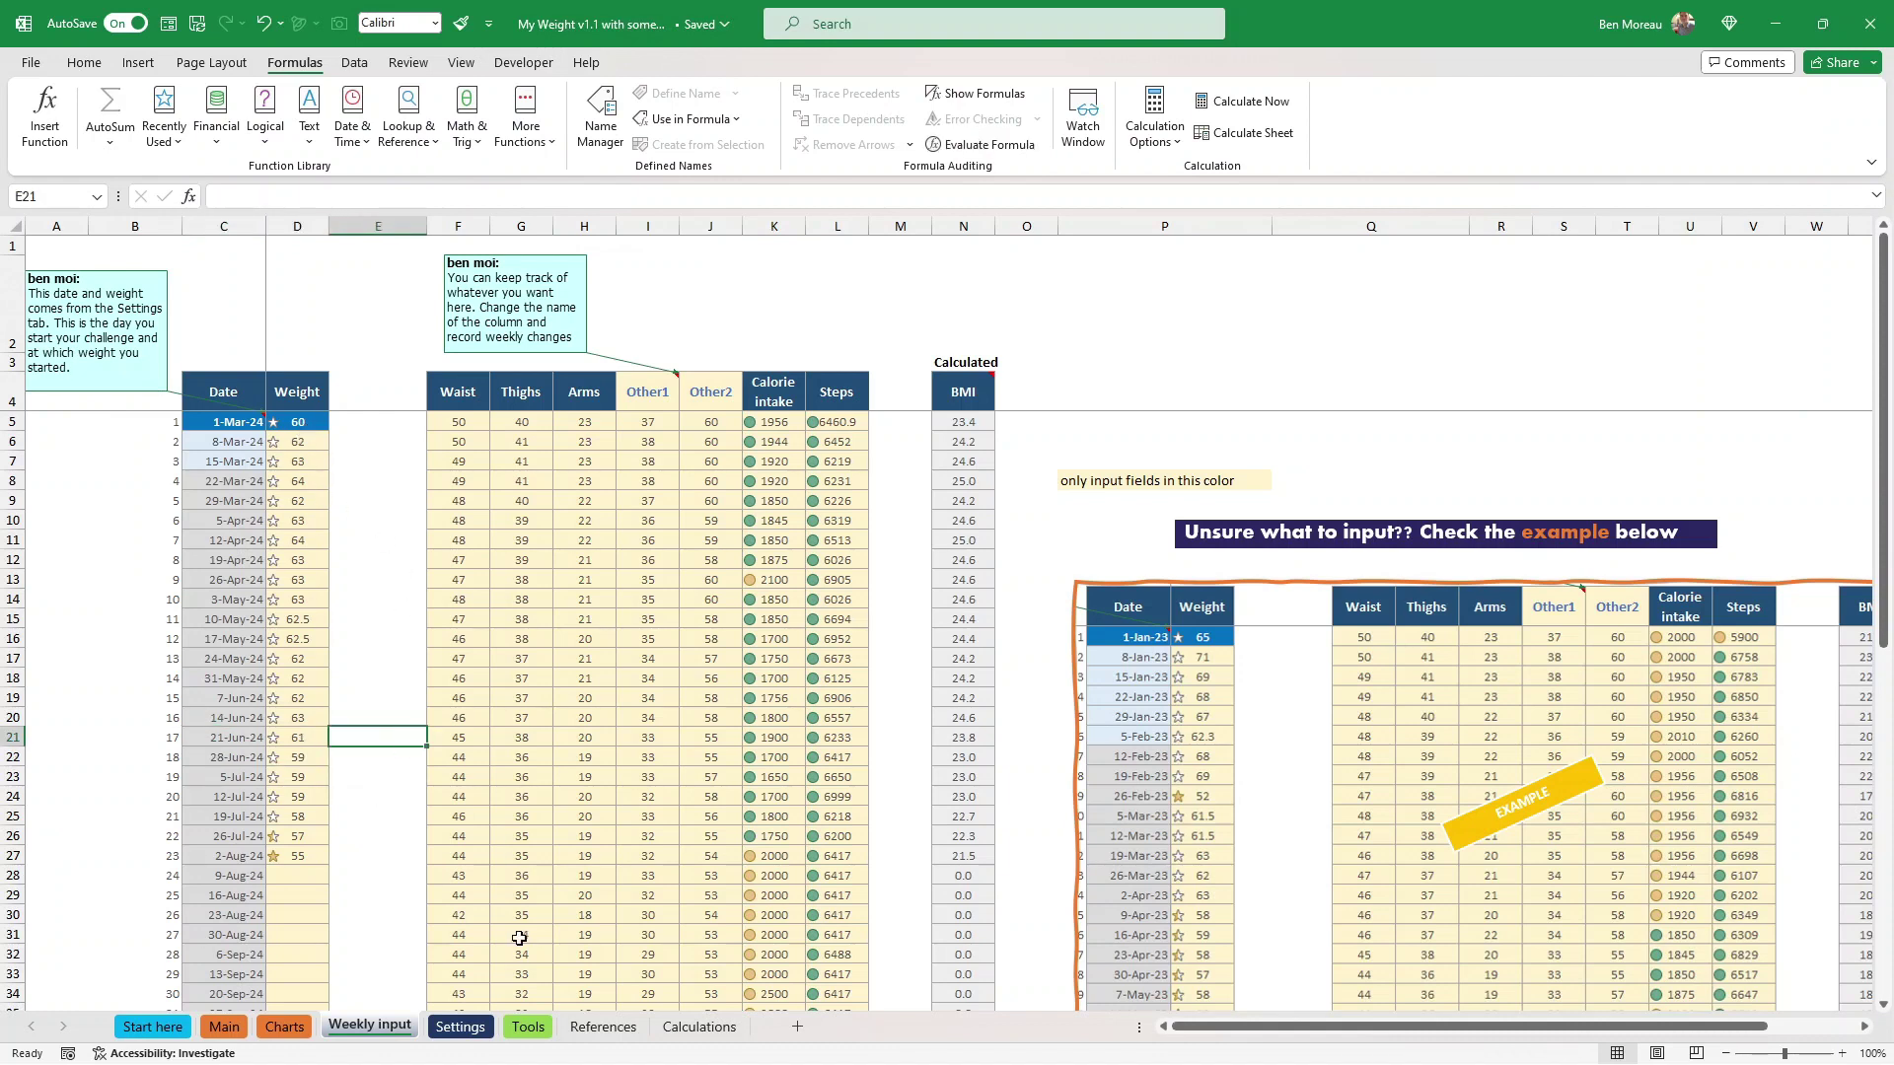
# Step: Compare the daily weights in C8:C14 on the Tools sheet with the weekly weight entries on the Weekly input sheet
pyautogui.click(529, 1026)
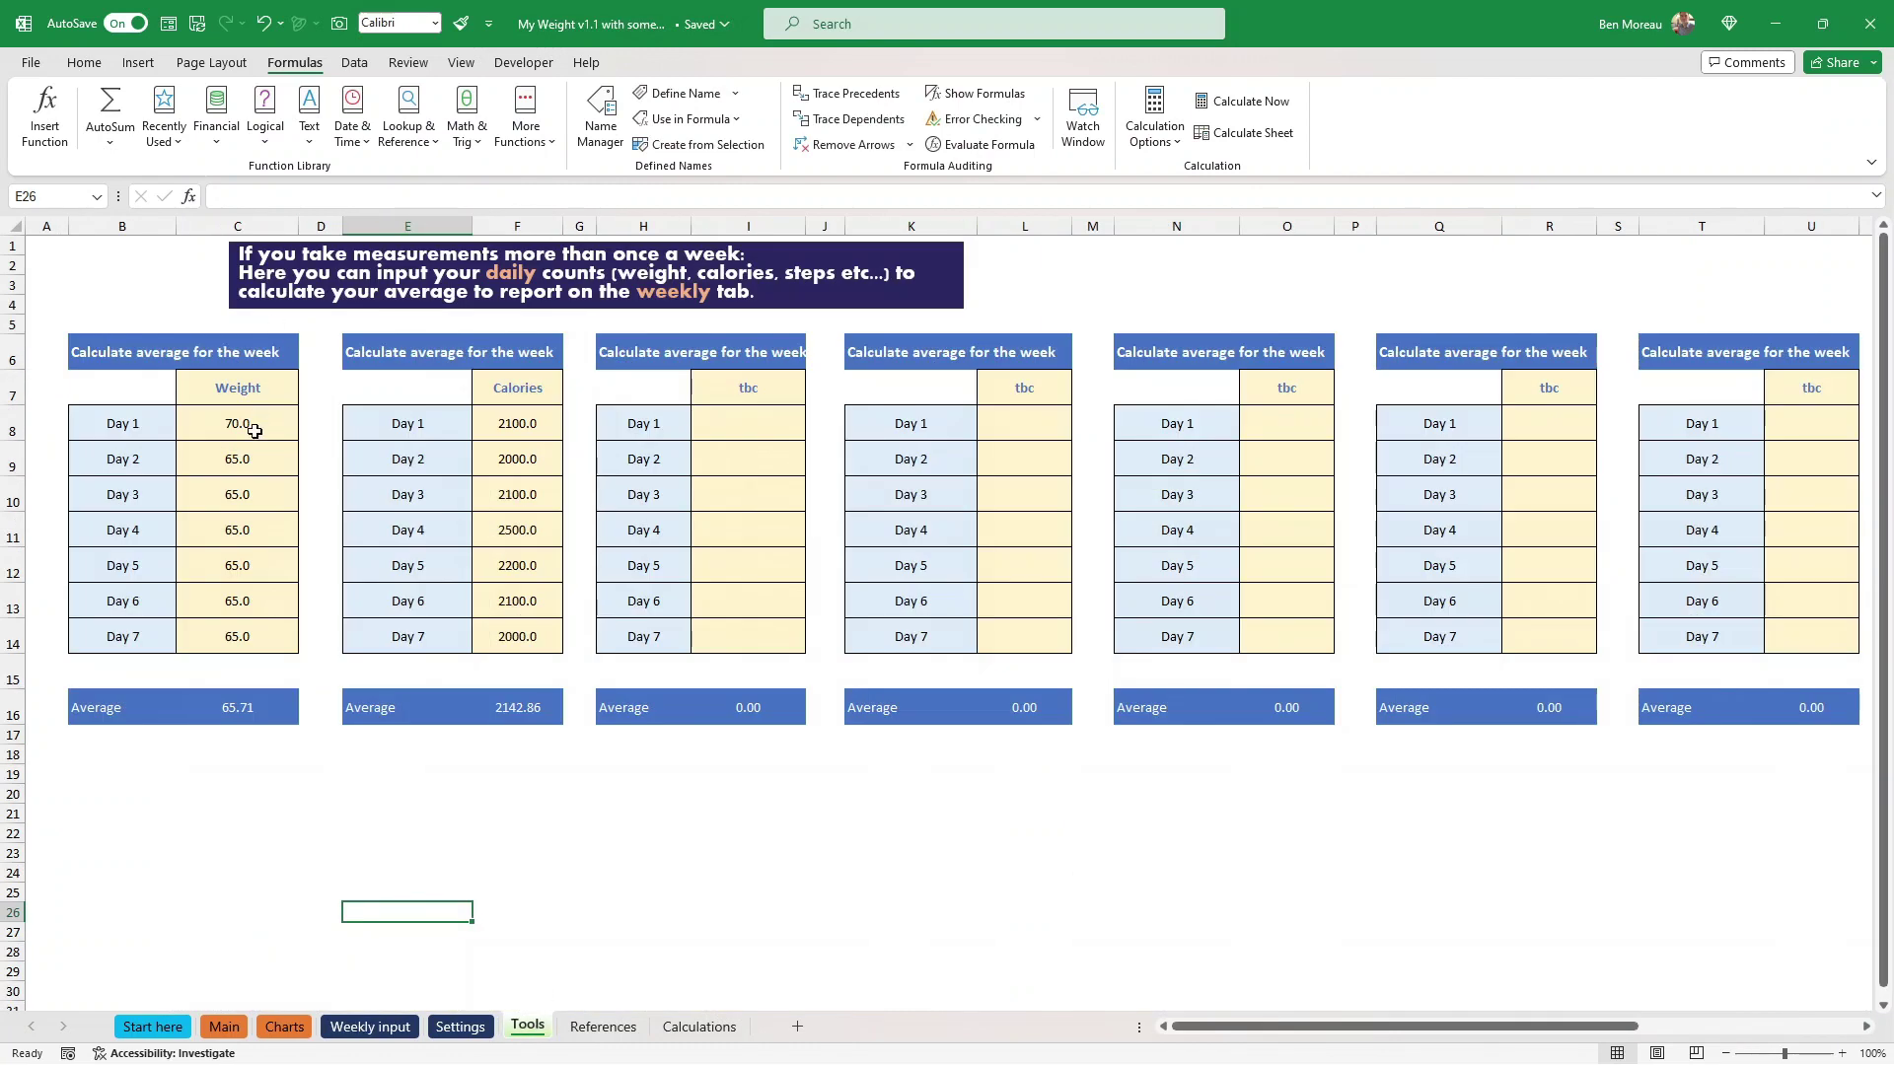
pyautogui.moveTo(247, 419); pyautogui.dragTo(251, 633)
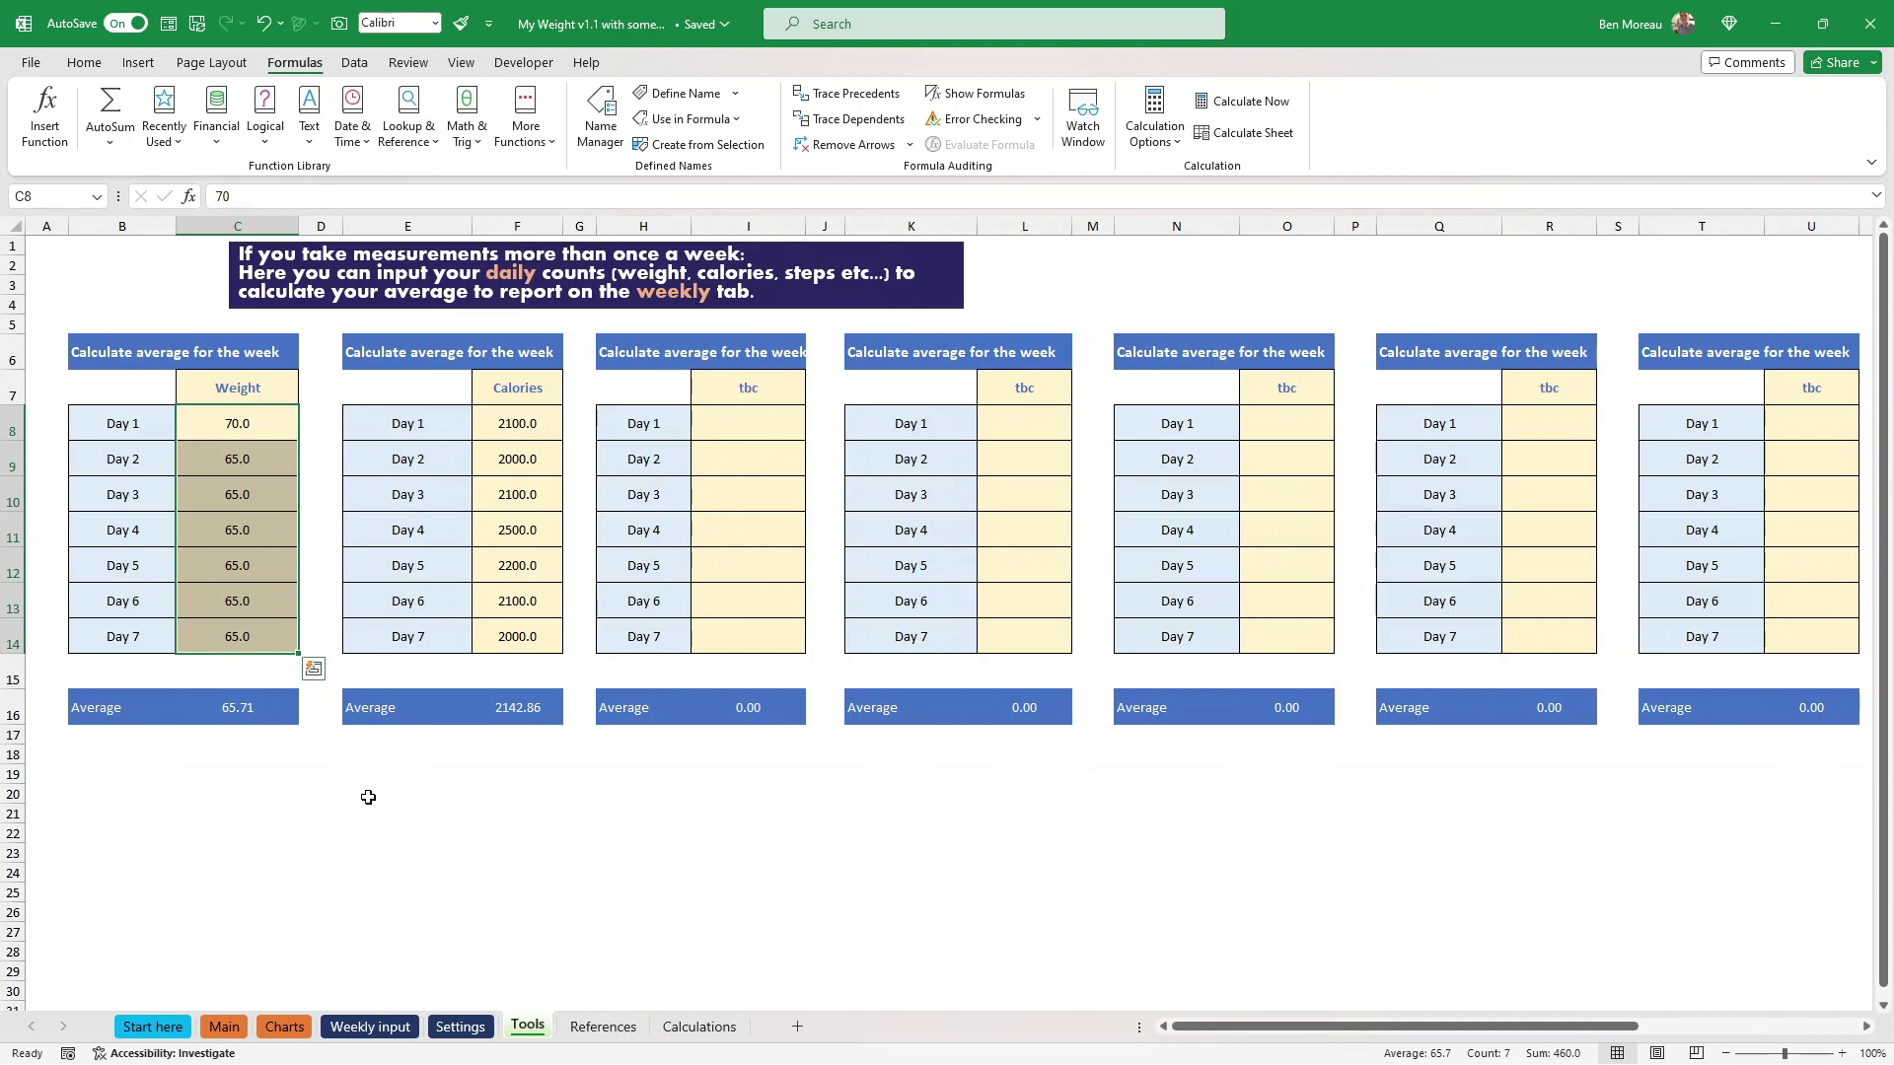
pyautogui.click(368, 1027)
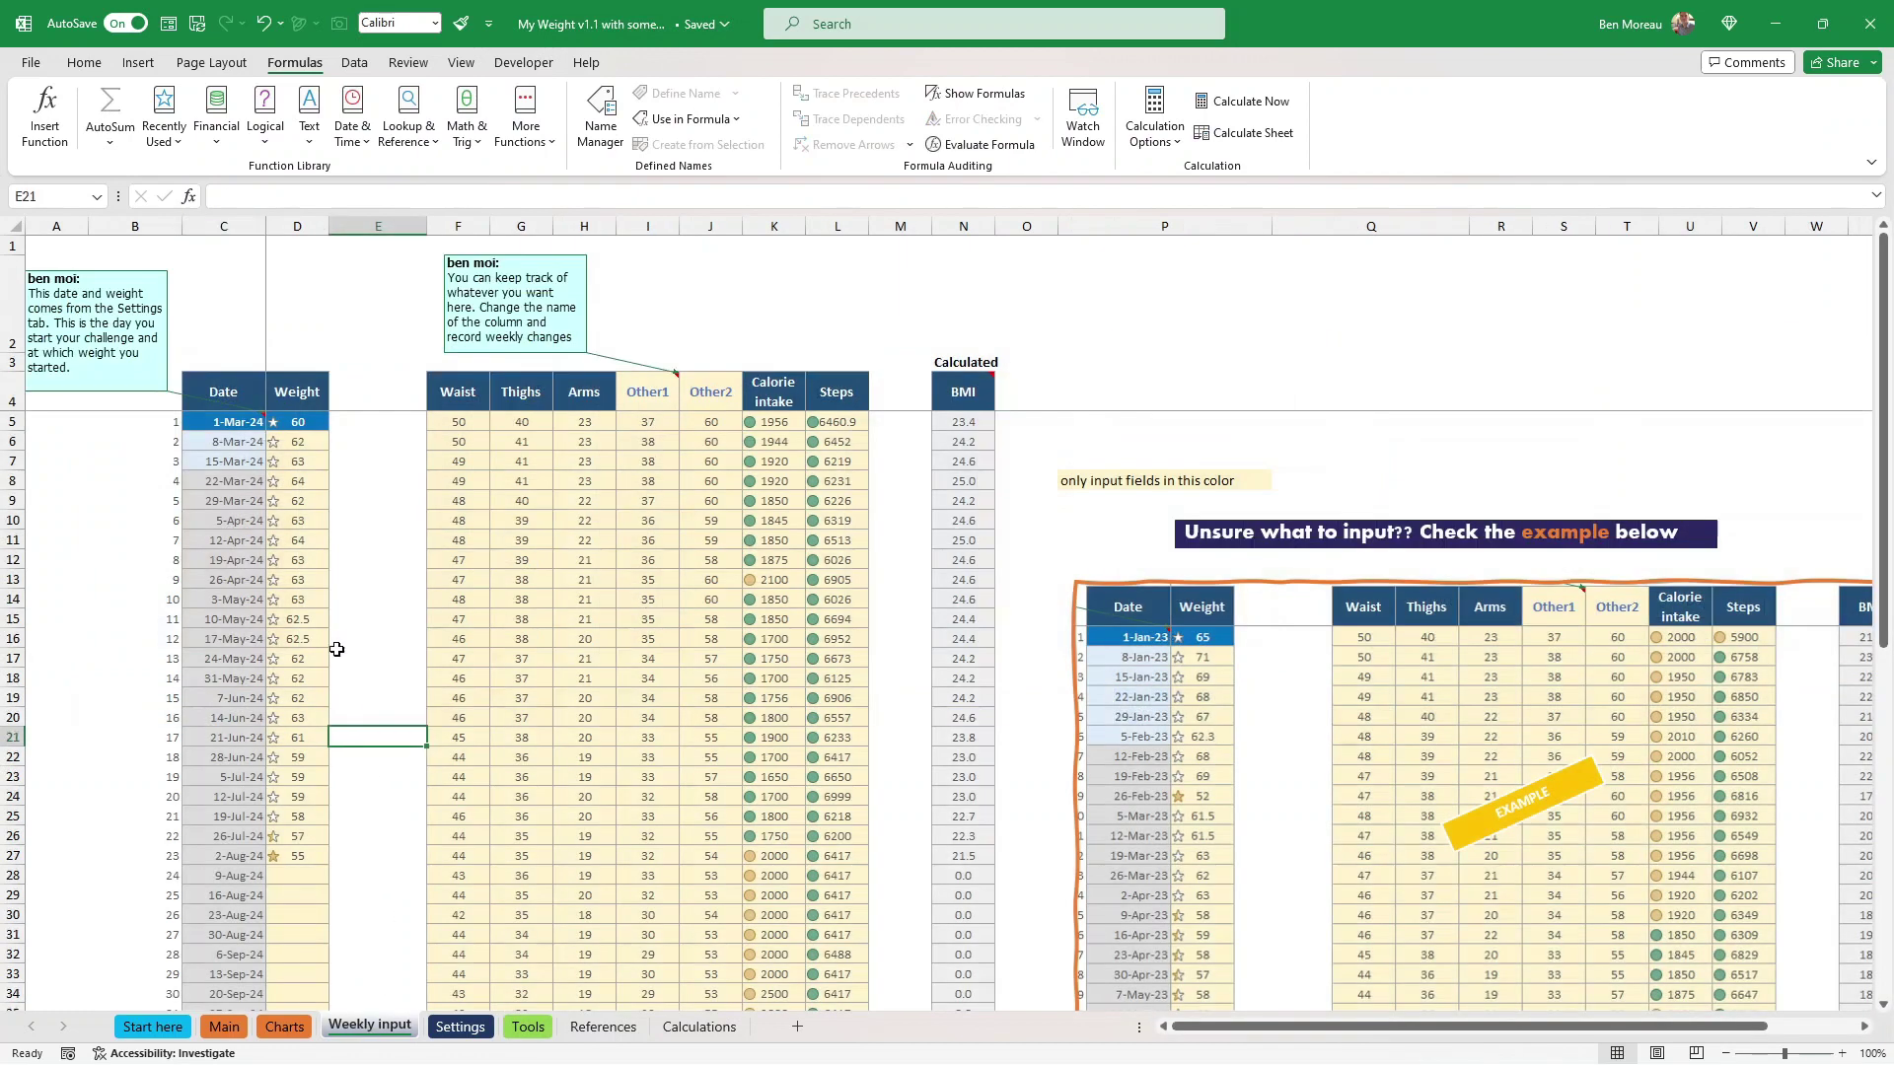
pyautogui.click(534, 1036)
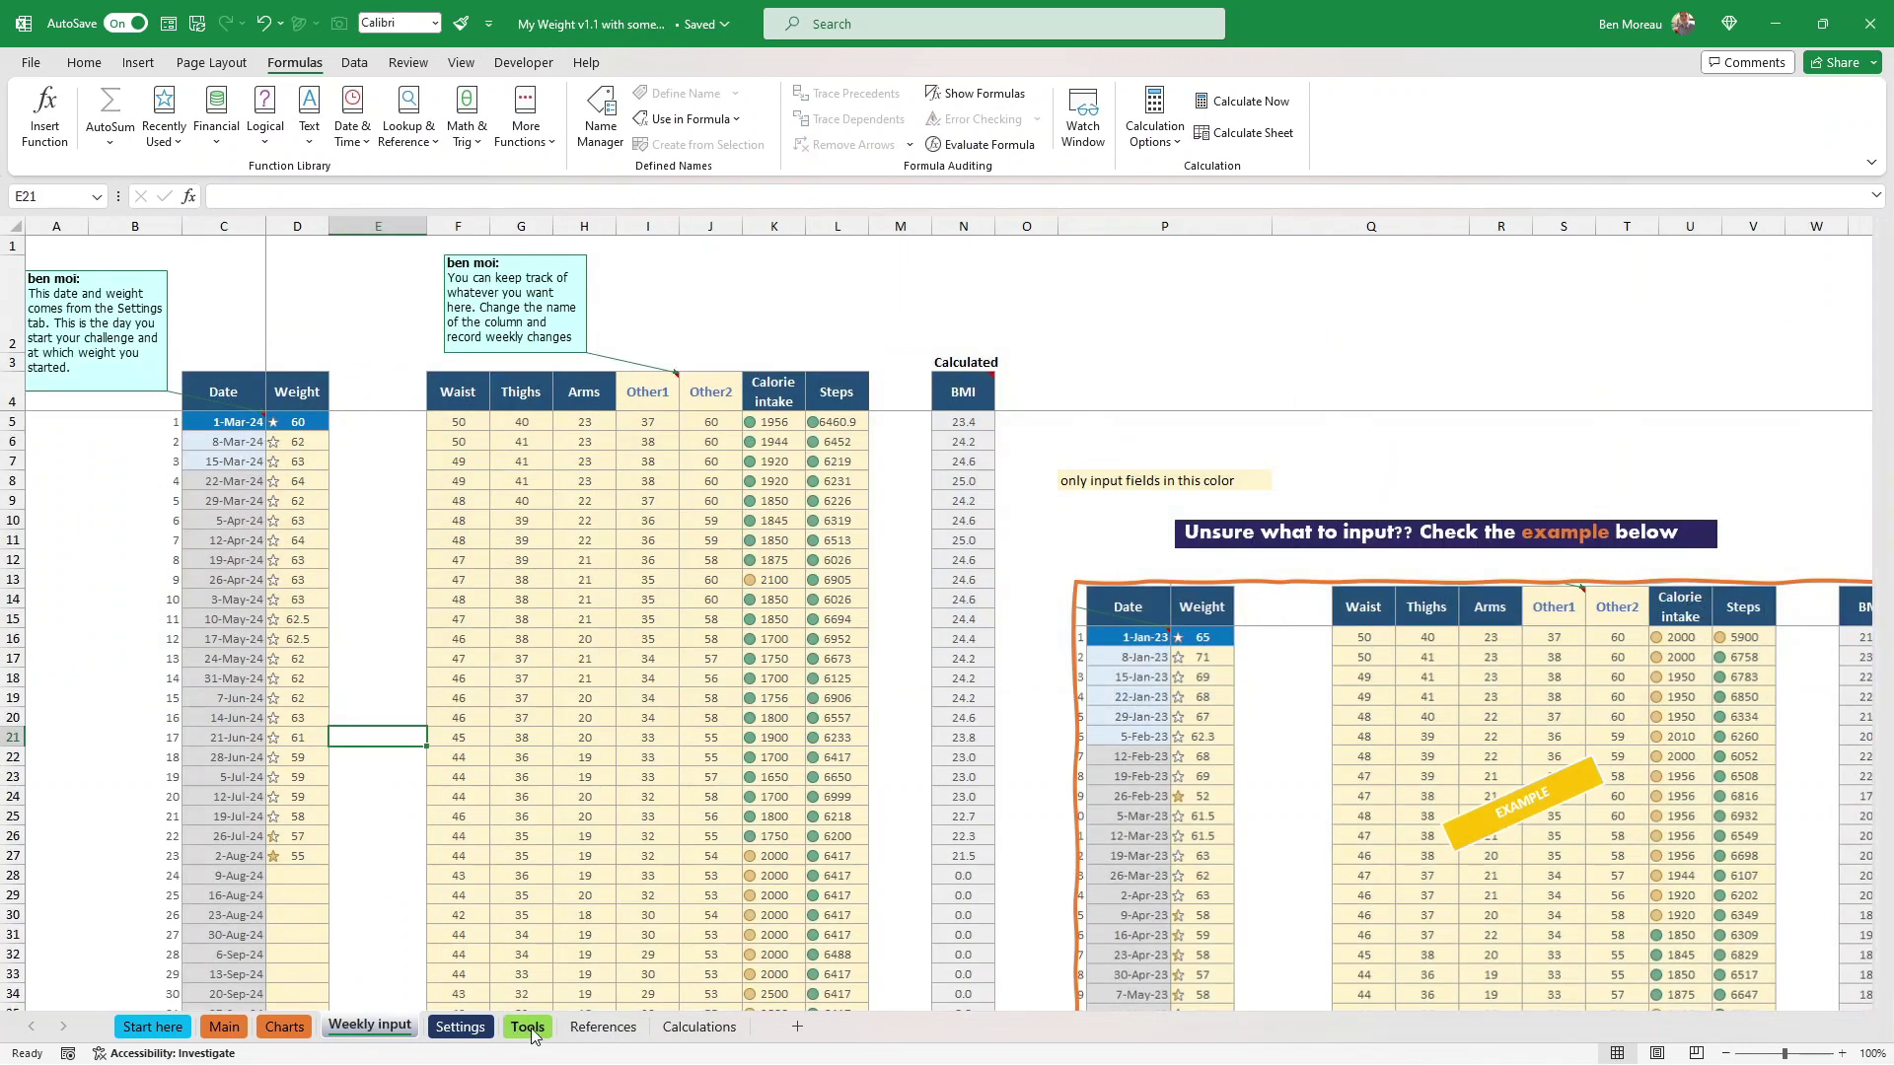